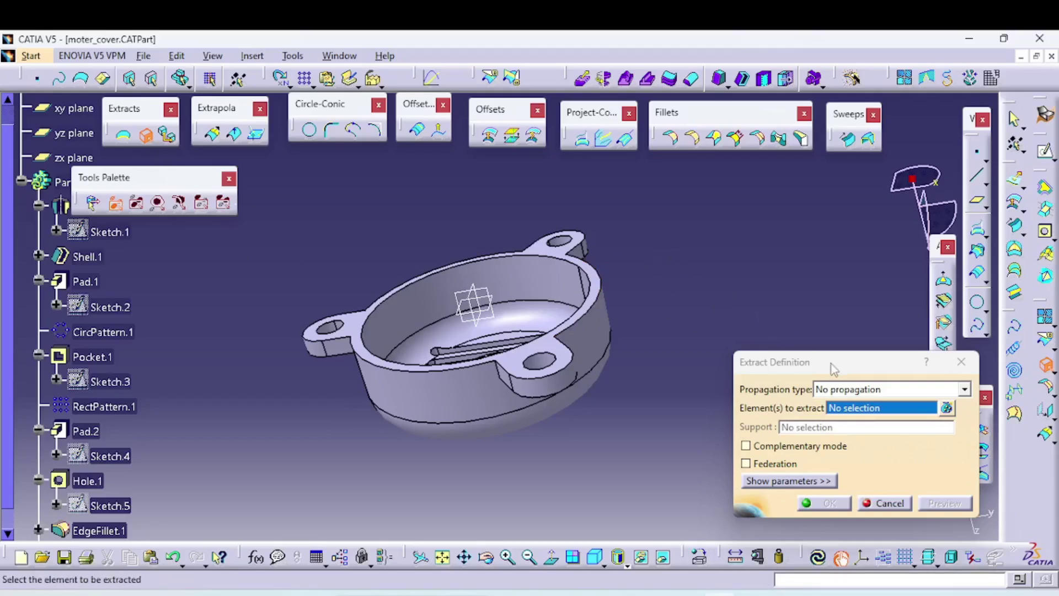
Extract every face of the motor cover except the flat rim face, using complementary mode with no propagation.
middle_click_drag(591, 384, 662, 472)
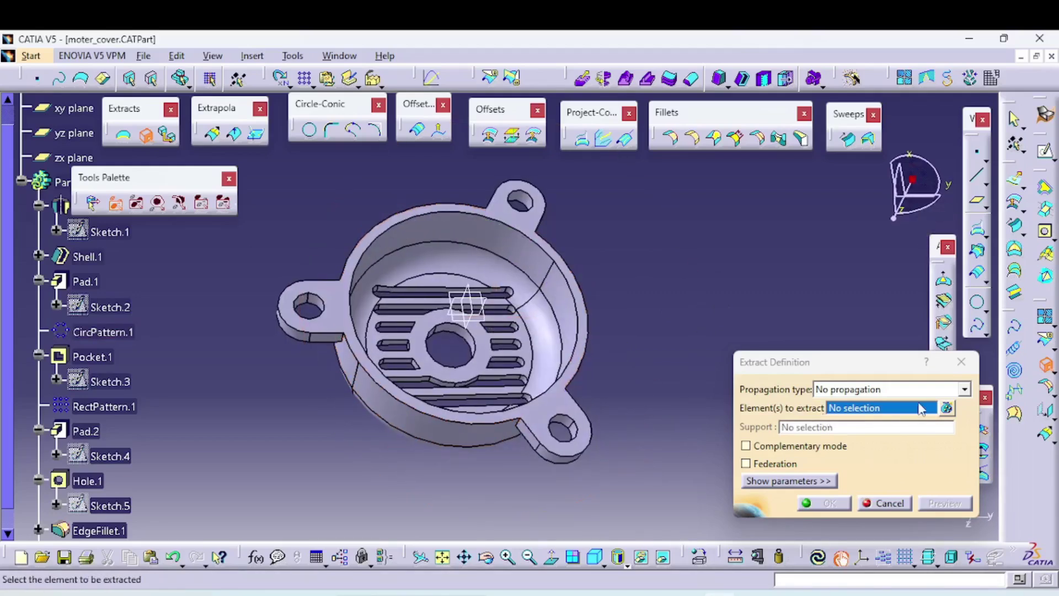
left_click(574, 389)
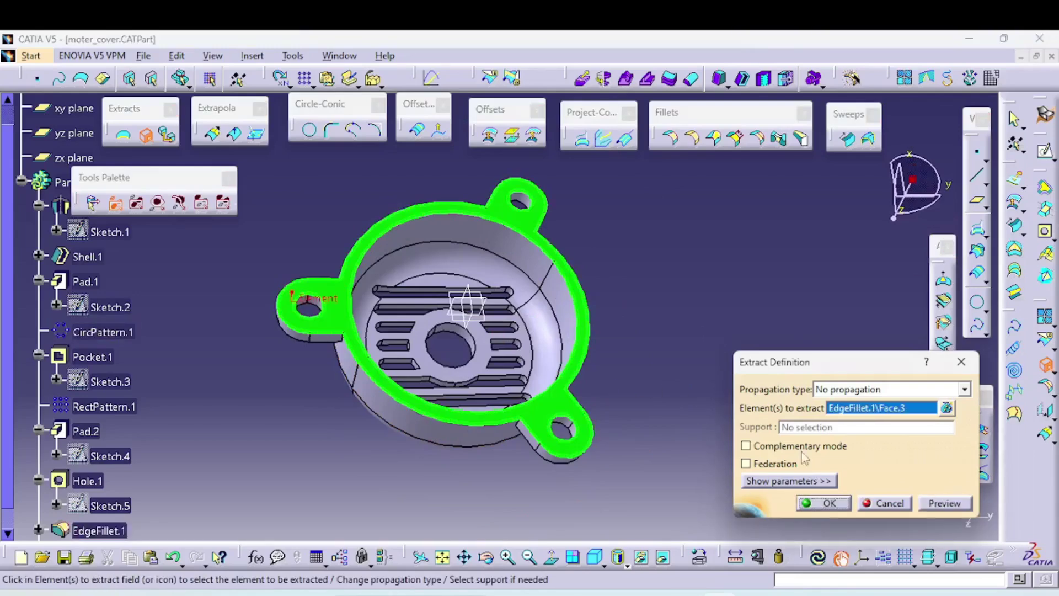
left_click(767, 447)
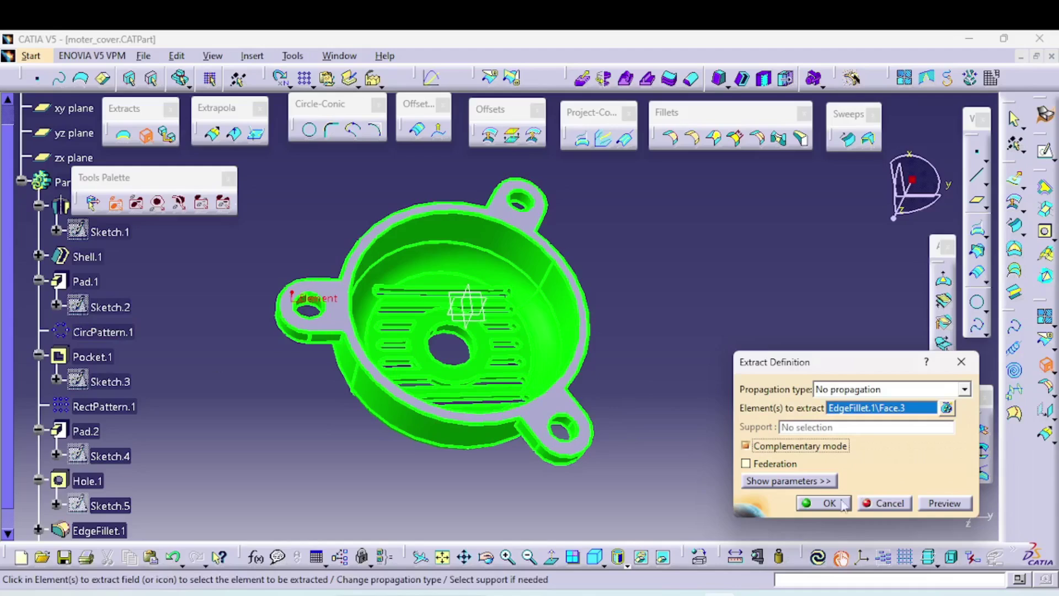
left_click(822, 504)
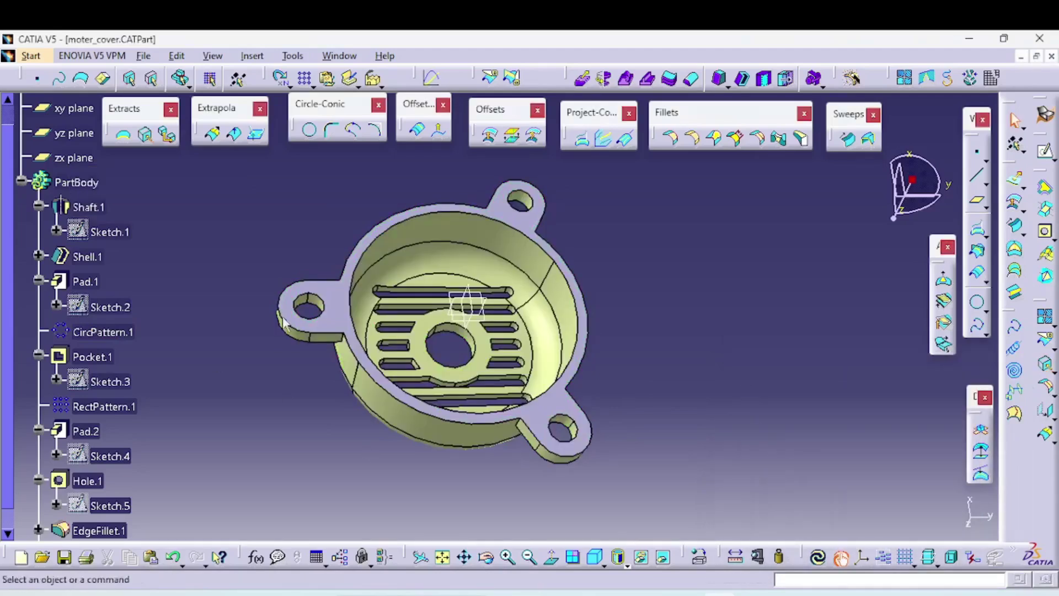
Extract the flat rim face with its three mounting ears, using no propagation and complementary mode off.
left_click(145, 135)
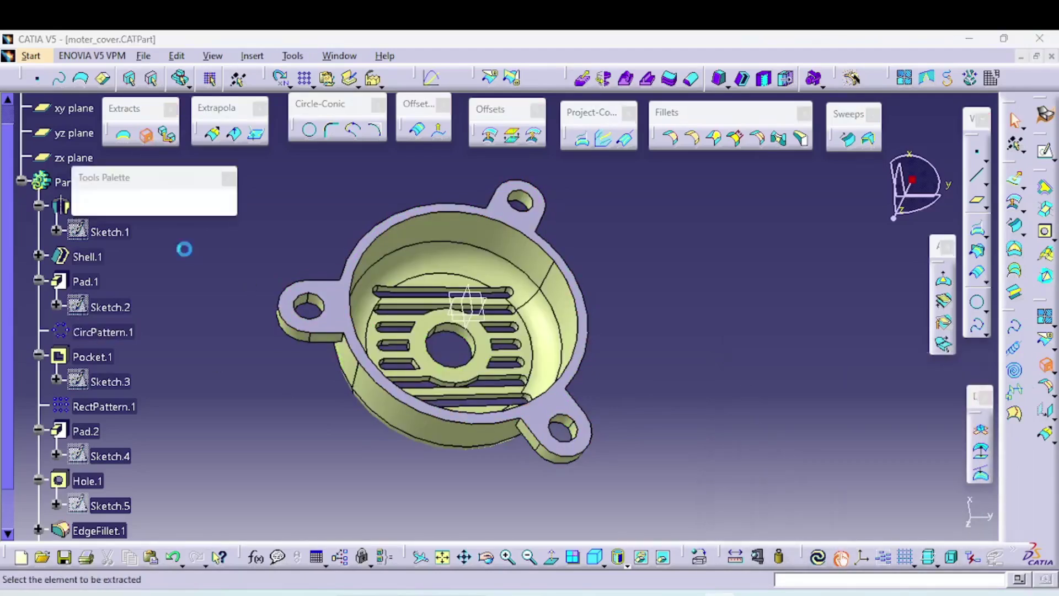
left_click(565, 405)
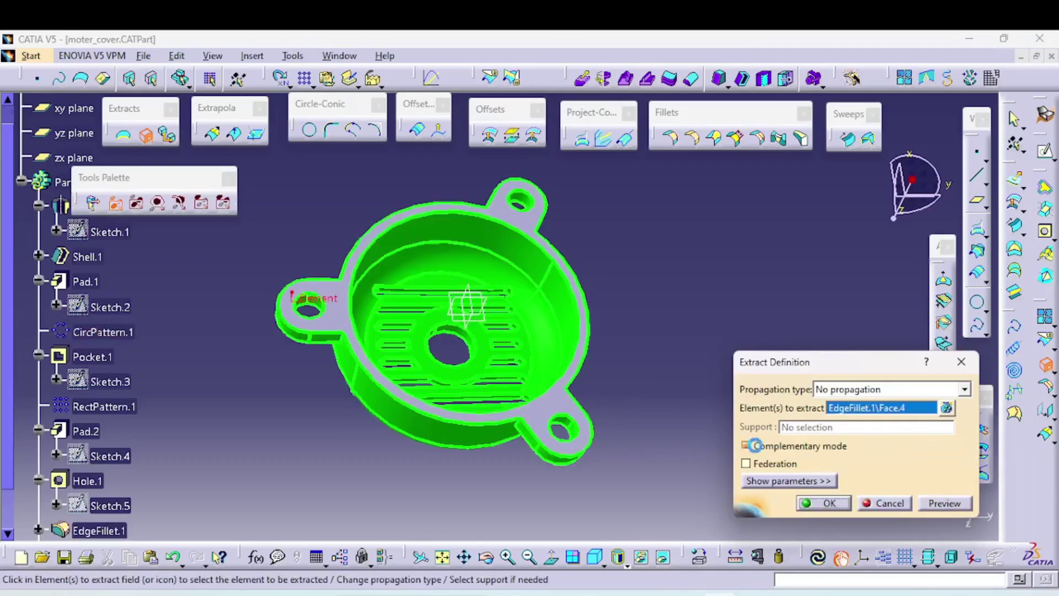
left_click(746, 446)
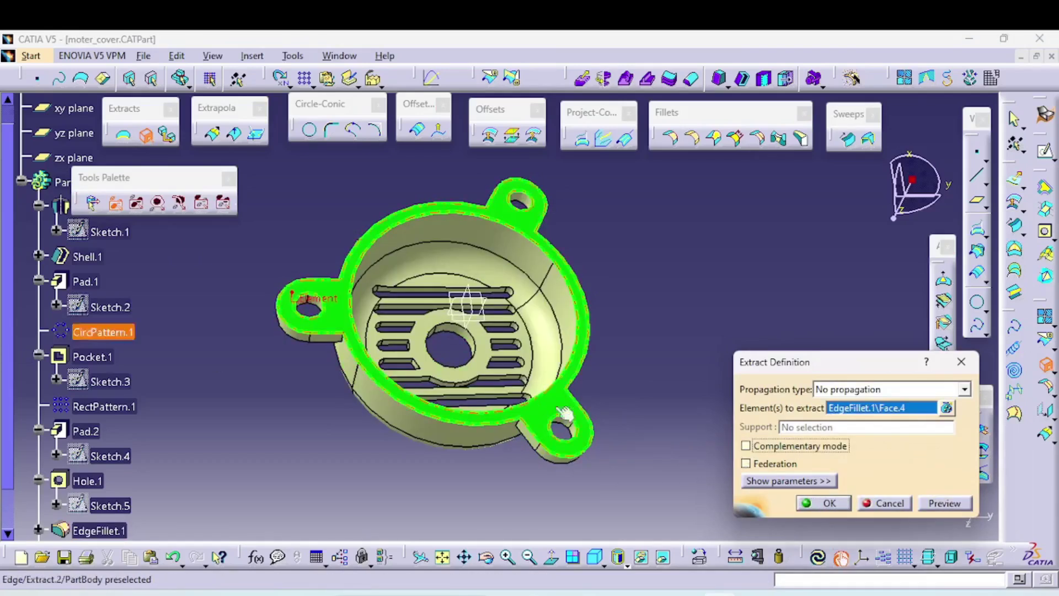
left_click(837, 504)
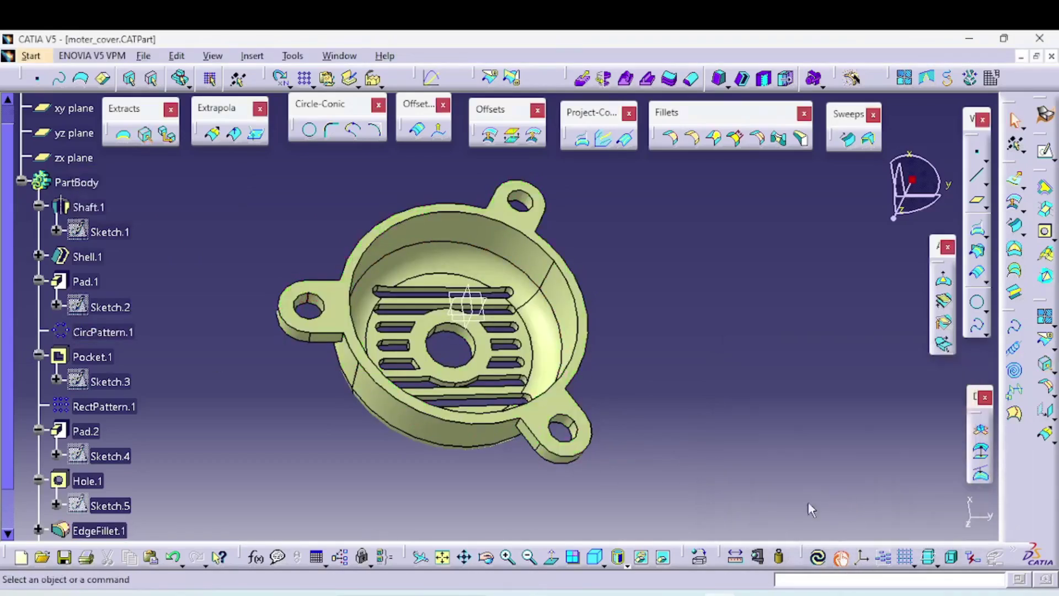
Hide the Shaft.1 solid of the motor cover, leaving only the extracted surfaces in view.
middle_click_drag(643, 413, 445, 168)
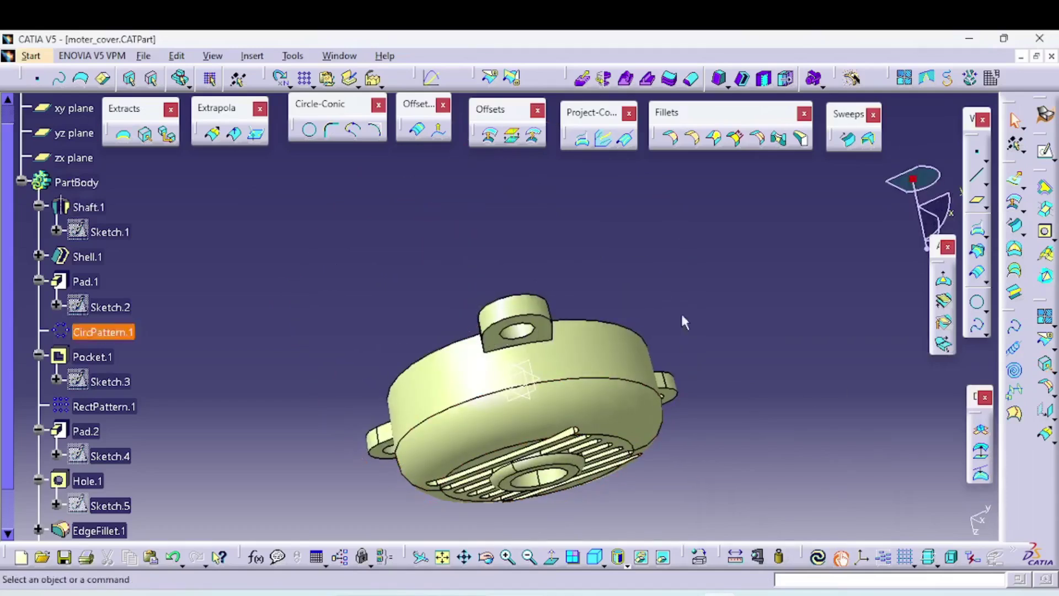
middle_click_drag(513, 455, 679, 364)
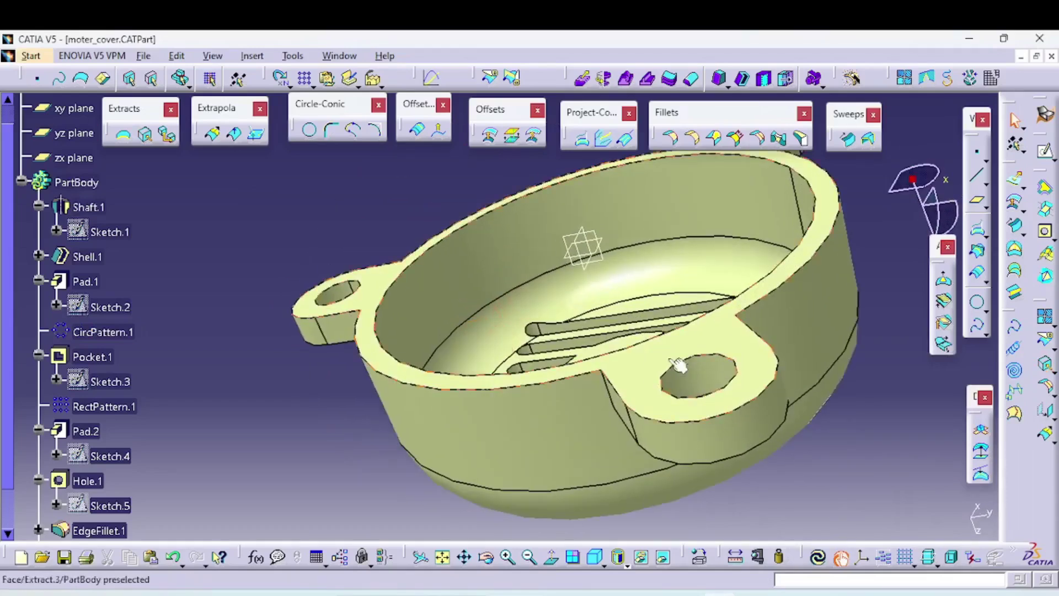
right_click(90, 211)
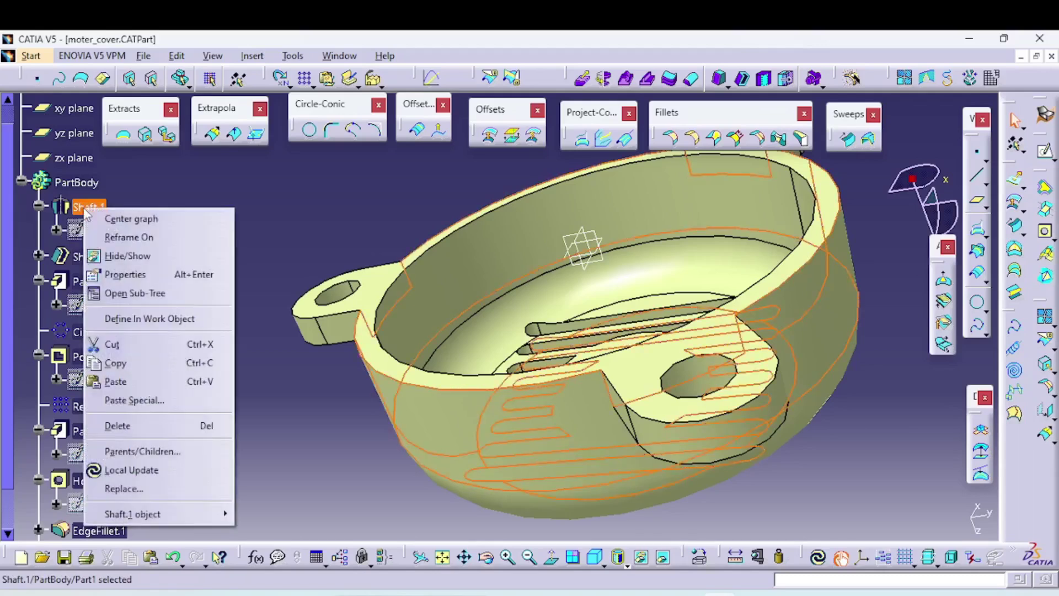
left_click(117, 264)
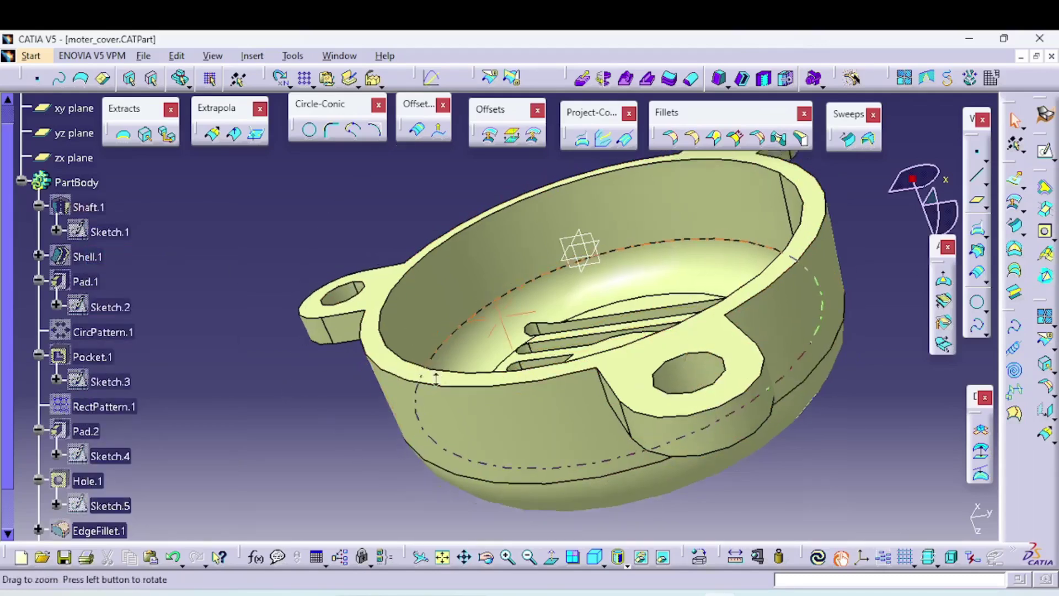
middle_click_drag(436, 379, 466, 425)
mouse_move(576, 364)
middle_mouse_down()
mouse_move(563, 480)
mouse_move(638, 352)
mouse_move(558, 360)
mouse_move(496, 308)
mouse_move(437, 229)
mouse_move(539, 314)
middle_mouse_up()
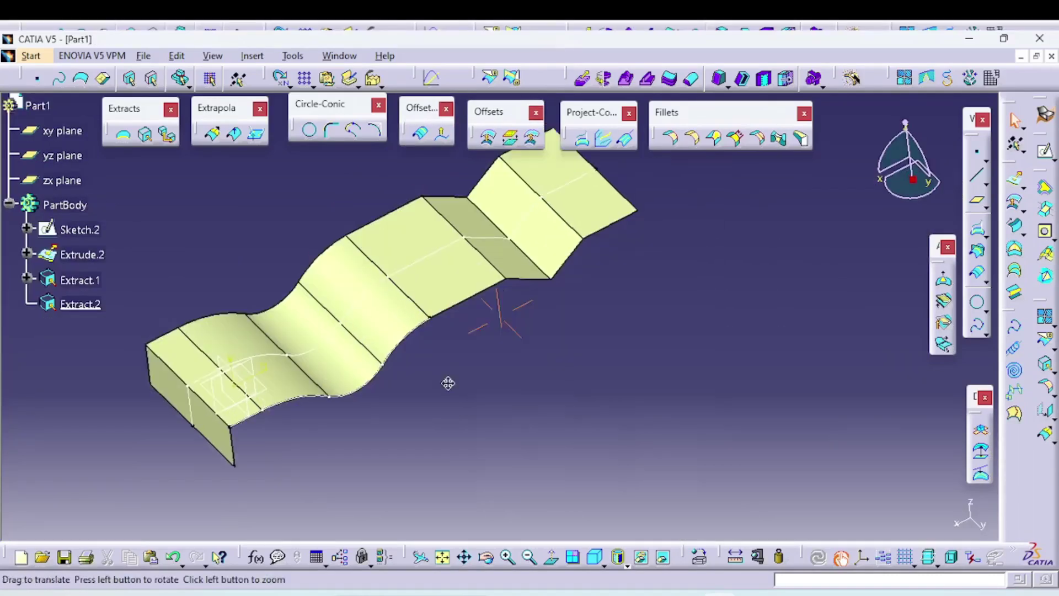
In Part1, extract the single curved front edge beside the flat middle face with no propagation, and hide the extracted edge.
mouse_move(448, 382)
middle_mouse_down()
mouse_move(563, 336)
mouse_move(603, 397)
mouse_move(574, 381)
mouse_move(584, 376)
mouse_move(480, 383)
middle_mouse_up()
mouse_move(651, 302)
middle_mouse_down()
mouse_move(638, 371)
mouse_move(608, 315)
middle_mouse_up()
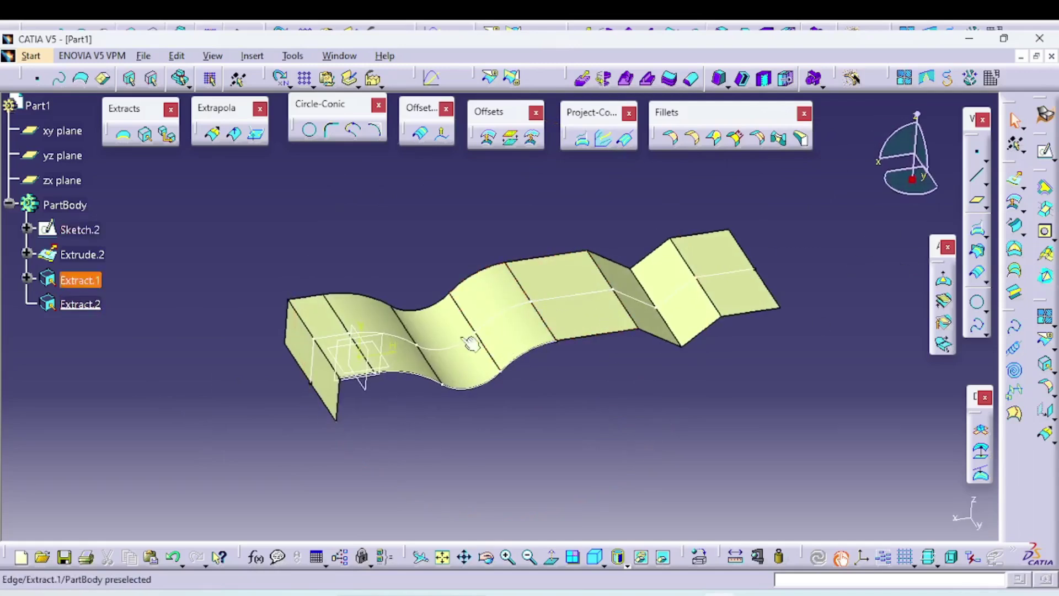
mouse_move(674, 345)
middle_mouse_down()
mouse_move(568, 365)
mouse_move(615, 366)
mouse_move(627, 344)
mouse_move(483, 327)
middle_mouse_up()
left_click(146, 135)
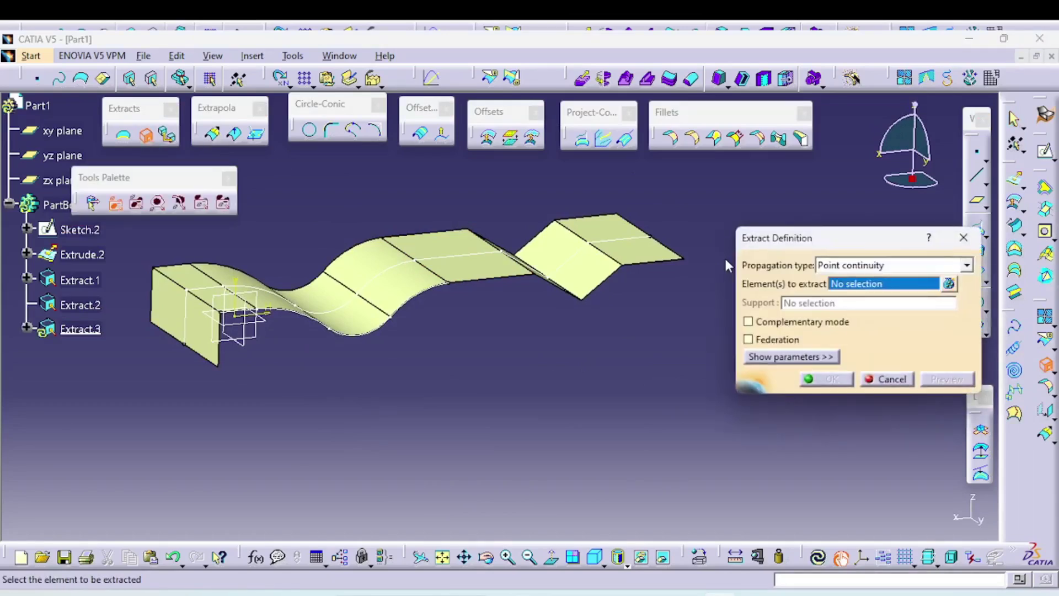
left_click(875, 269)
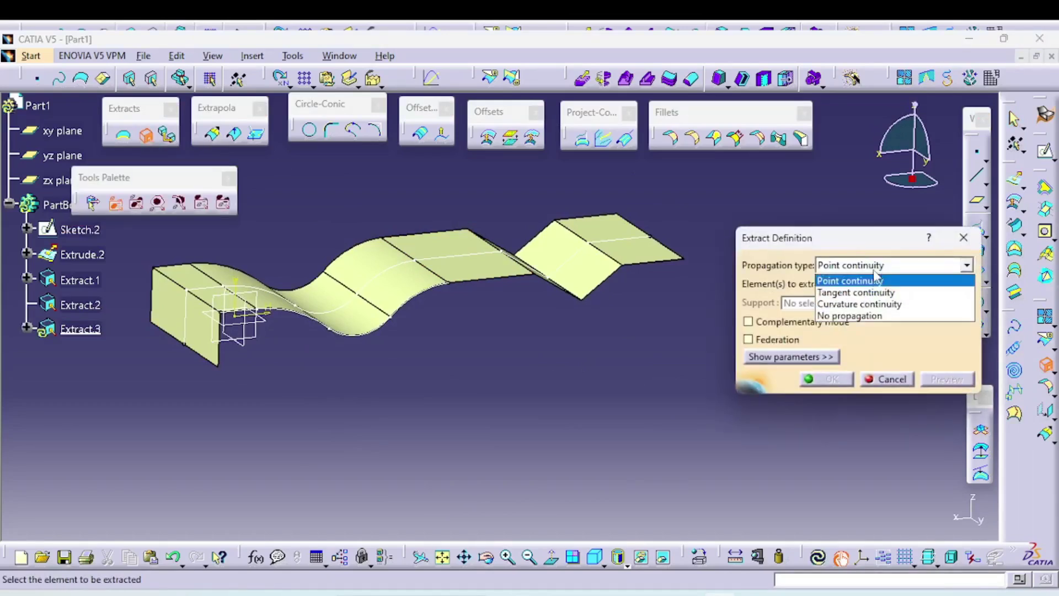
left_click(894, 316)
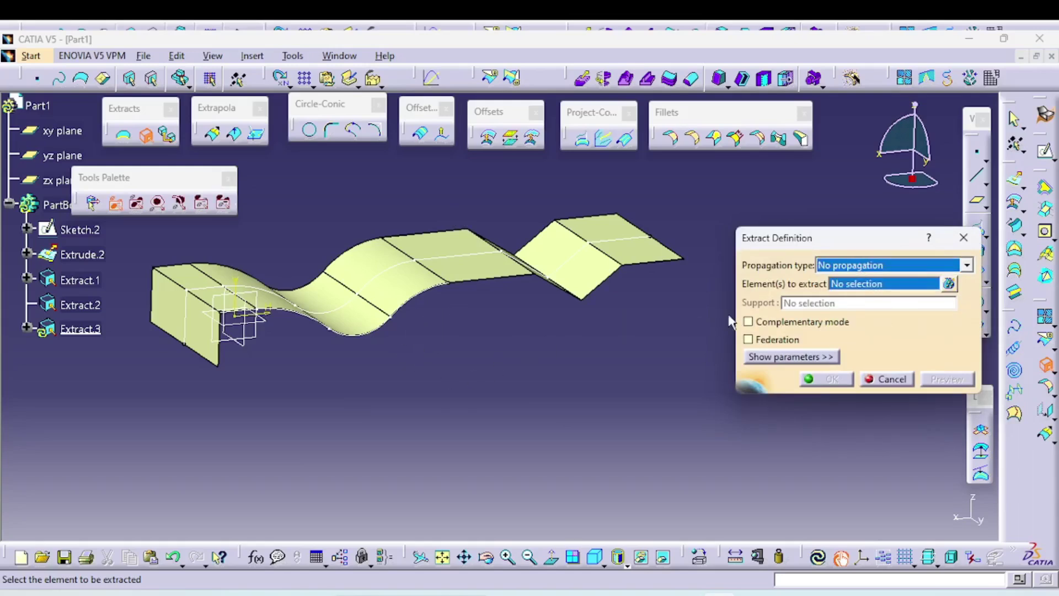
left_click(417, 297)
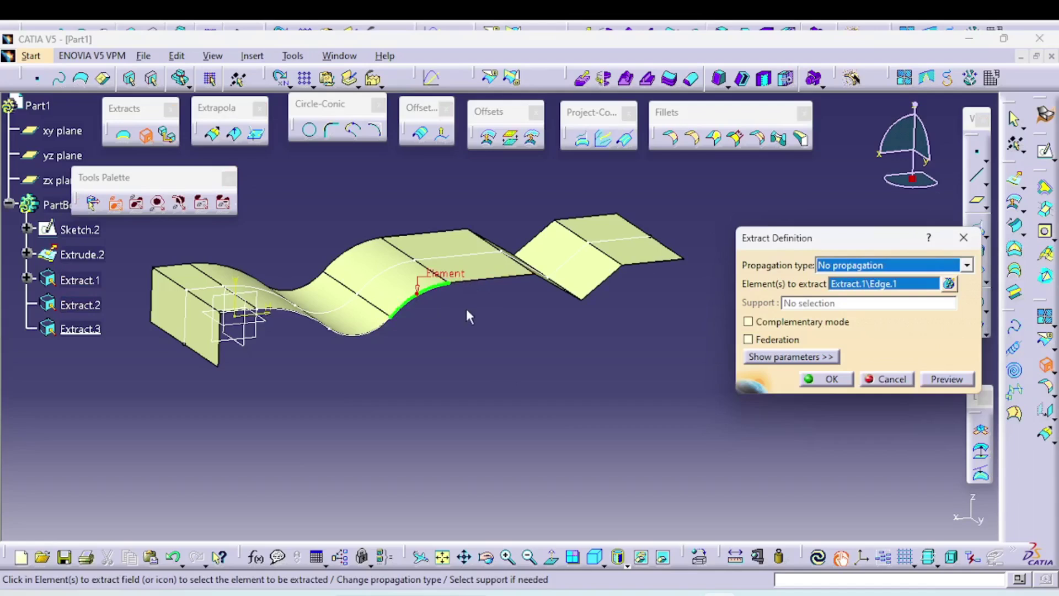
left_click(835, 381)
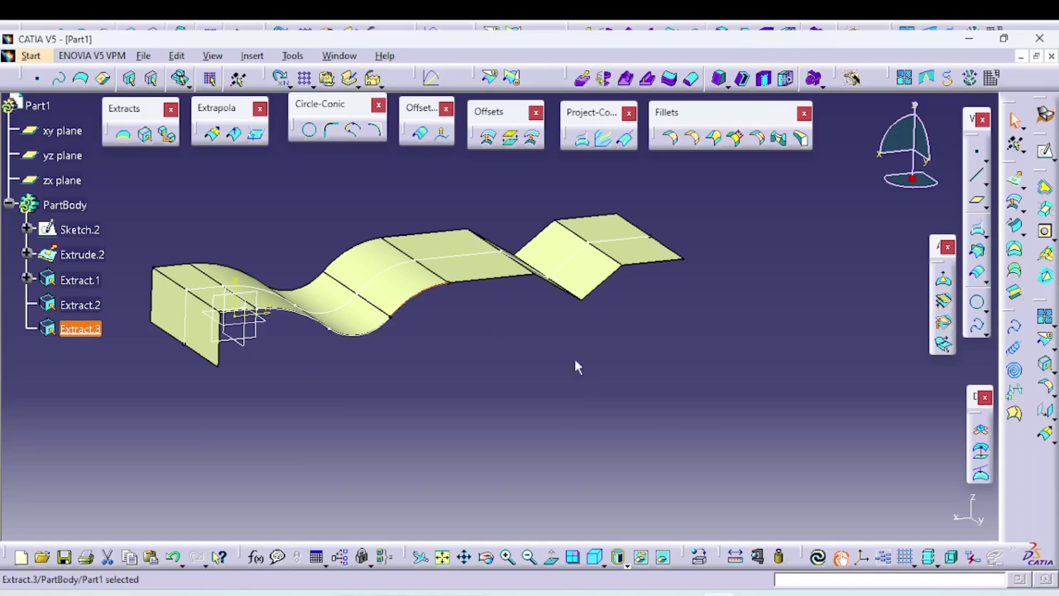
right_click(88, 329)
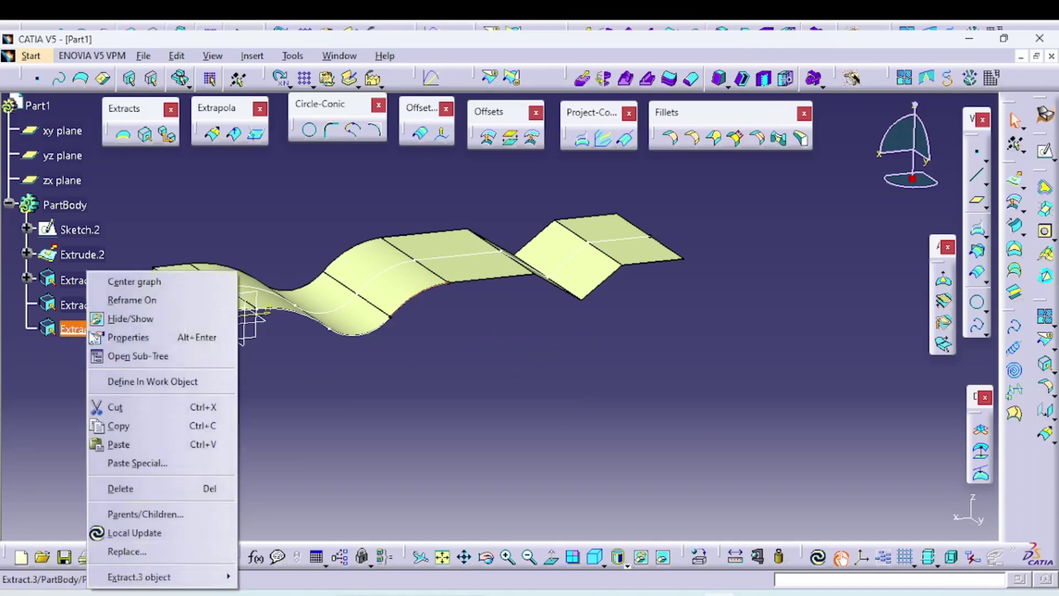
left_click(130, 319)
Extract the wavy front edge starting from its lowest arc, using curvature continuity and a curvature threshold of 0.3.
left_click(145, 135)
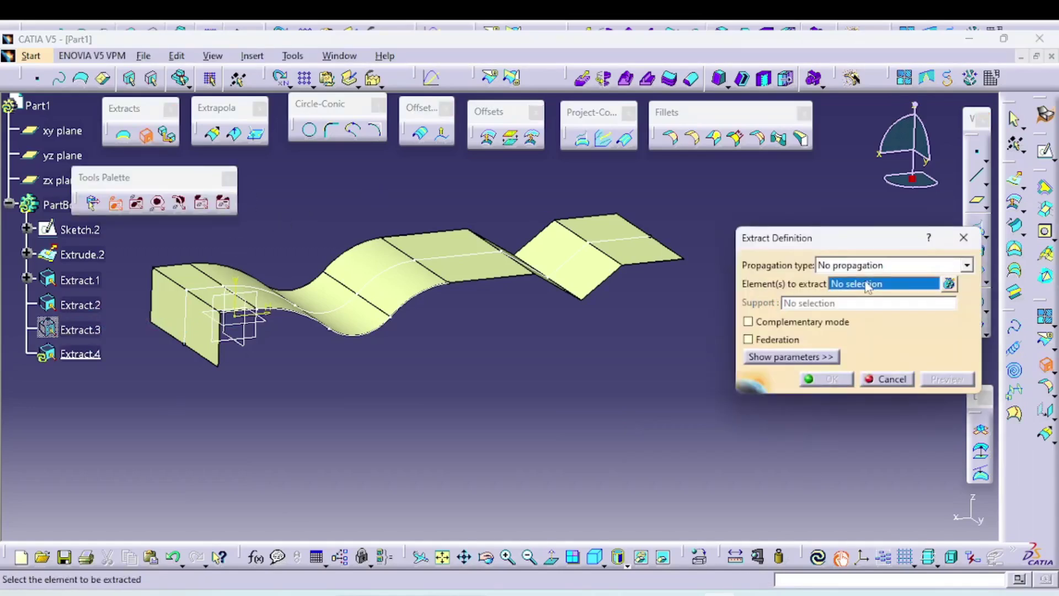
left_click(870, 269)
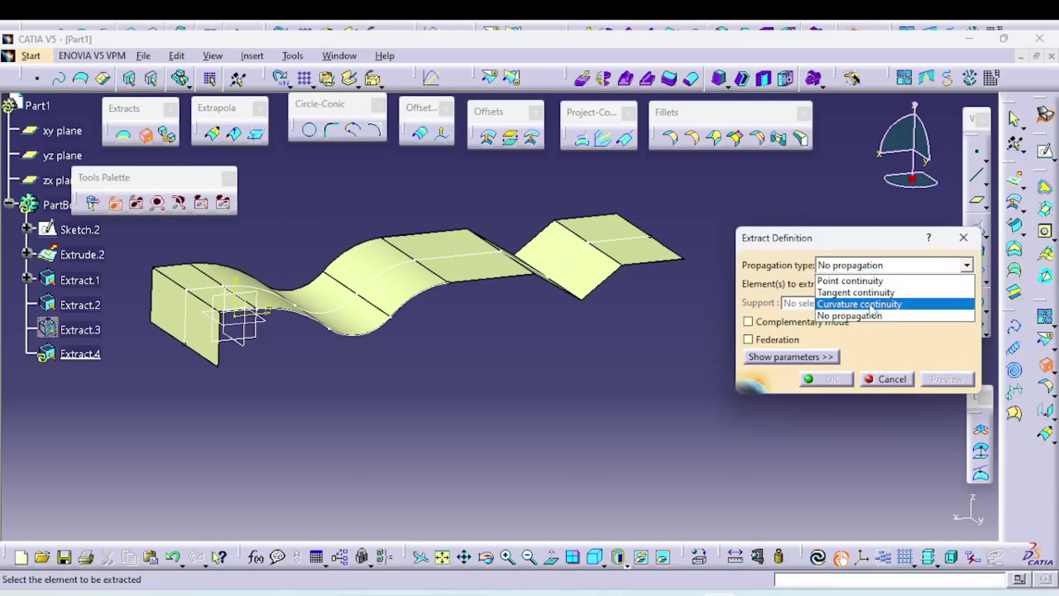
left_click(880, 305)
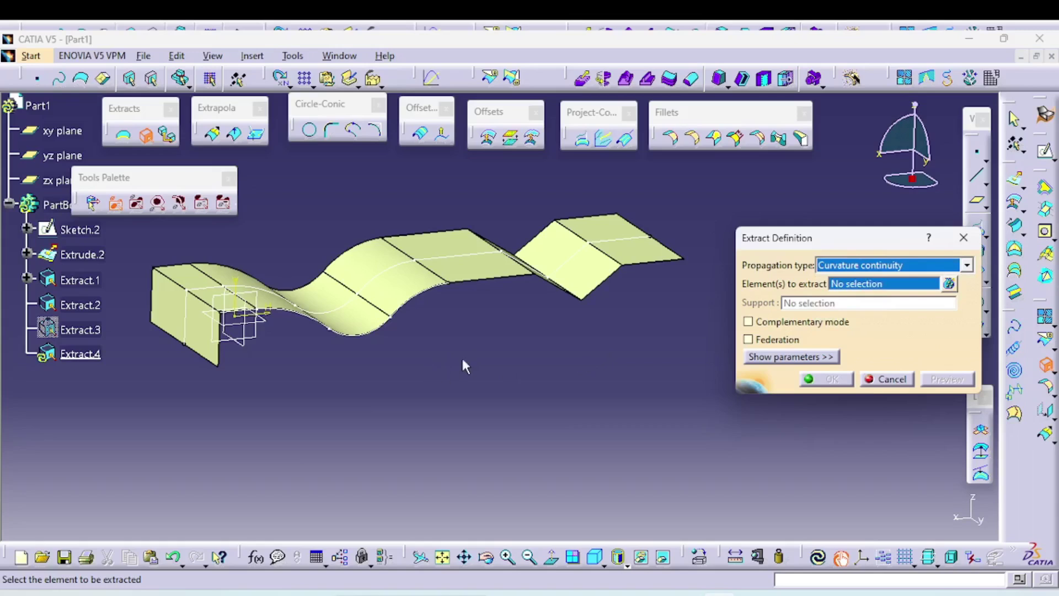
left_click(365, 342)
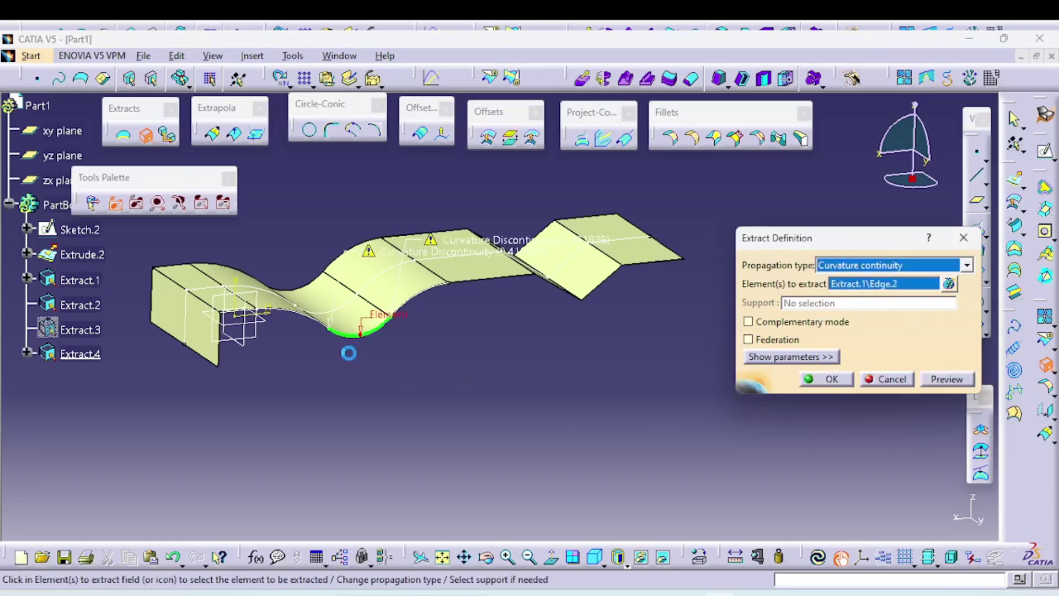
left_click(772, 359)
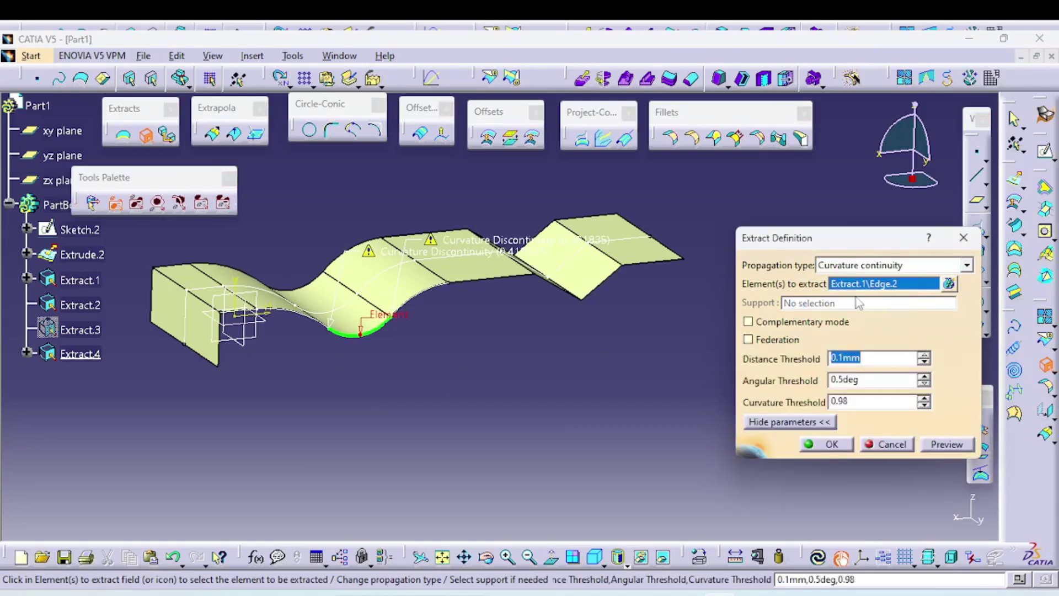
left_click(857, 401)
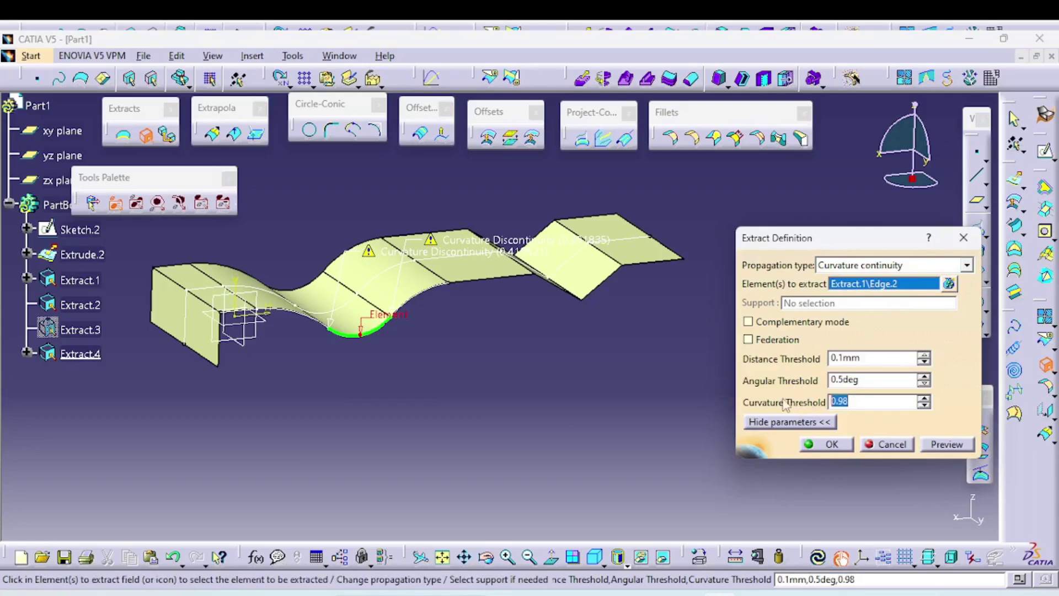
type(".3")
key("Tab")
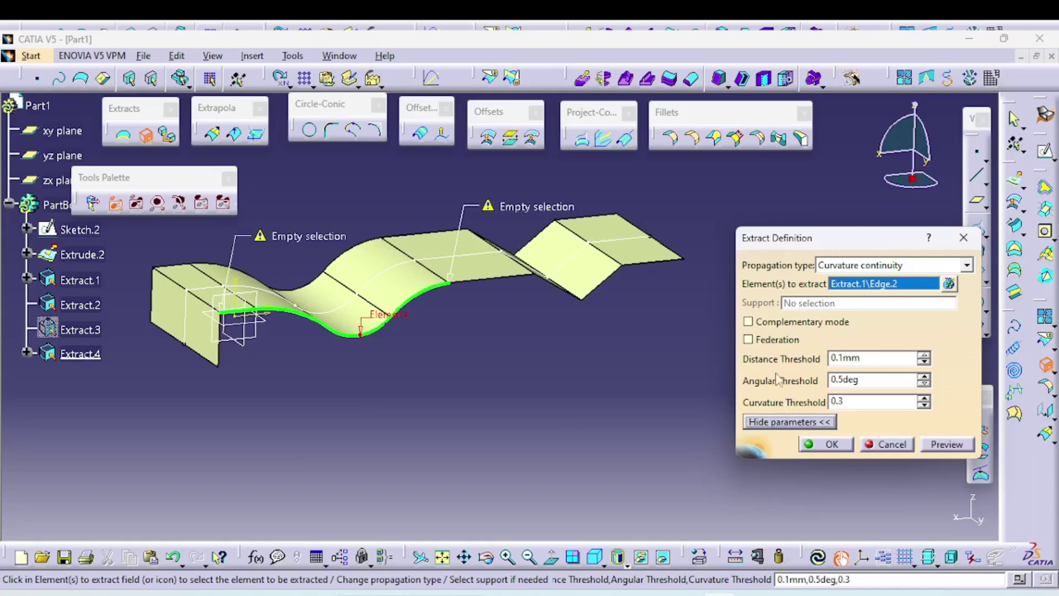
left_click(826, 446)
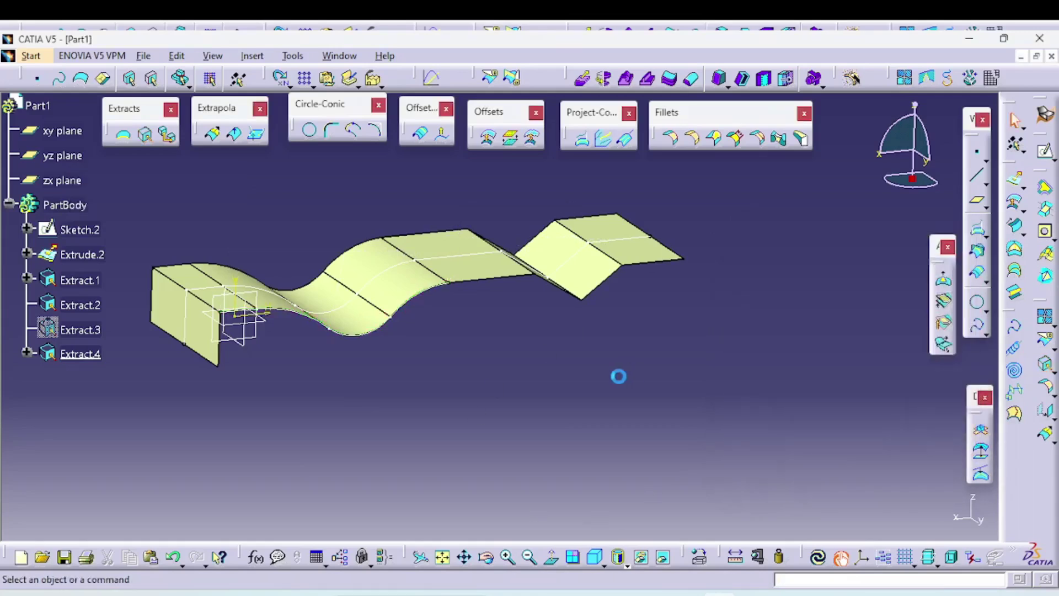
Translate the Extract.4 curve 160 mm along the upper edge of the vertical end face, with object repetition enabled.
left_click(80, 354)
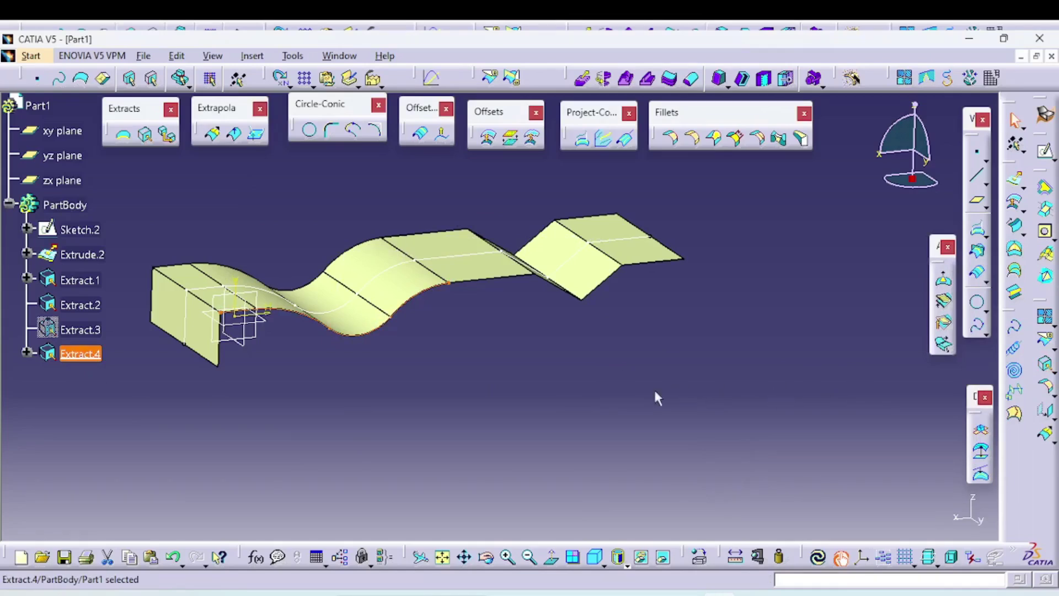
middle_click_drag(662, 393, 666, 391)
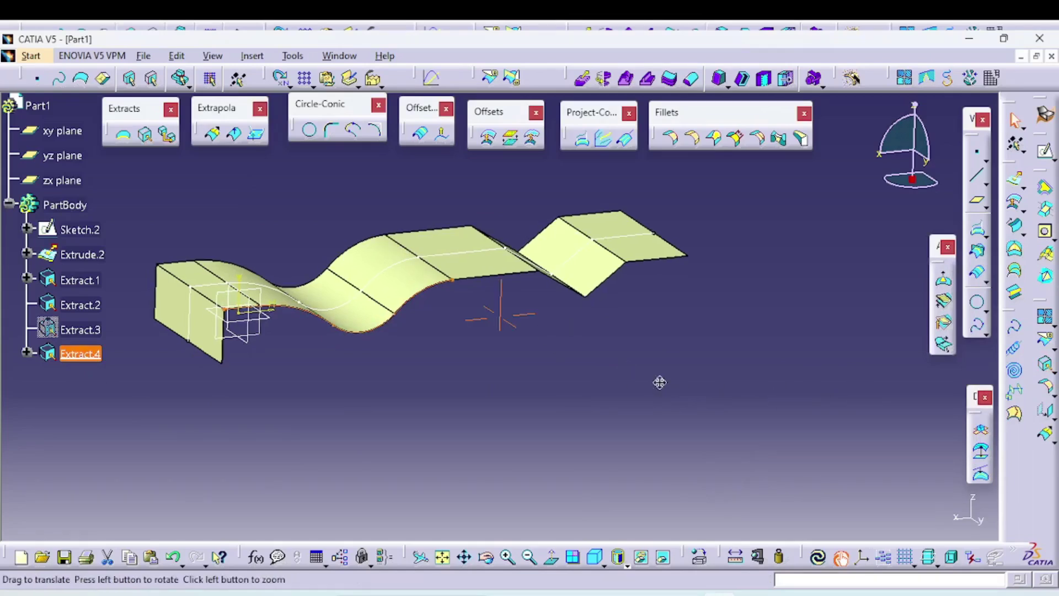
left_click(1047, 415)
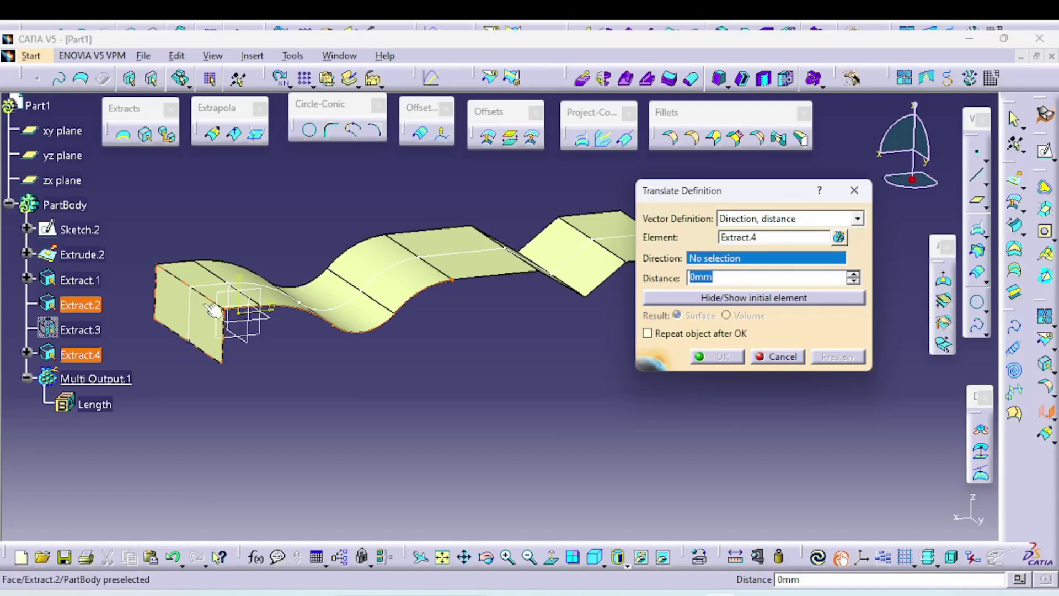
left_click(187, 285)
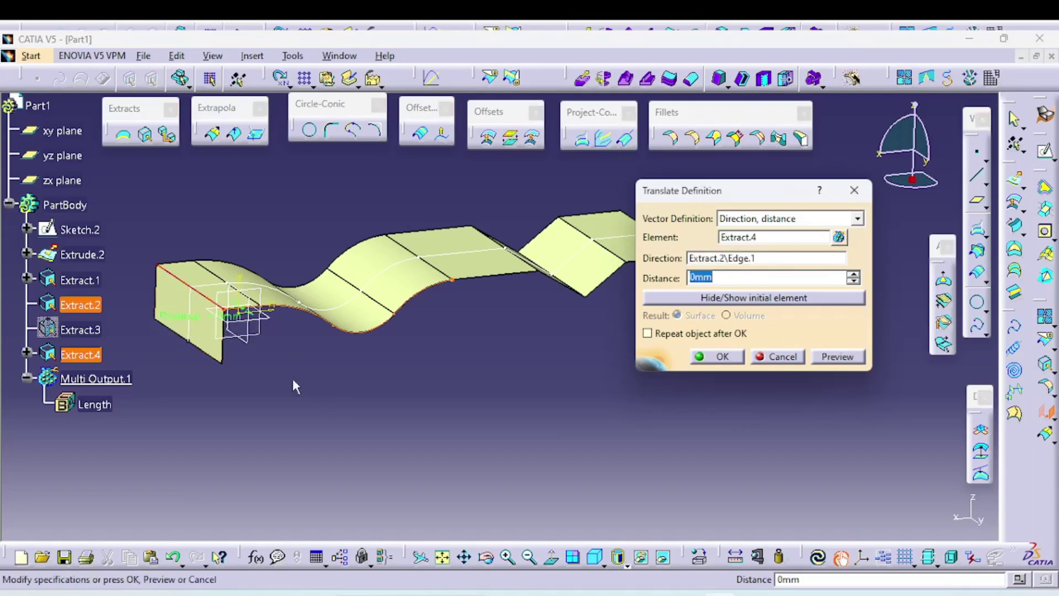
left_click_drag(279, 343, 325, 364)
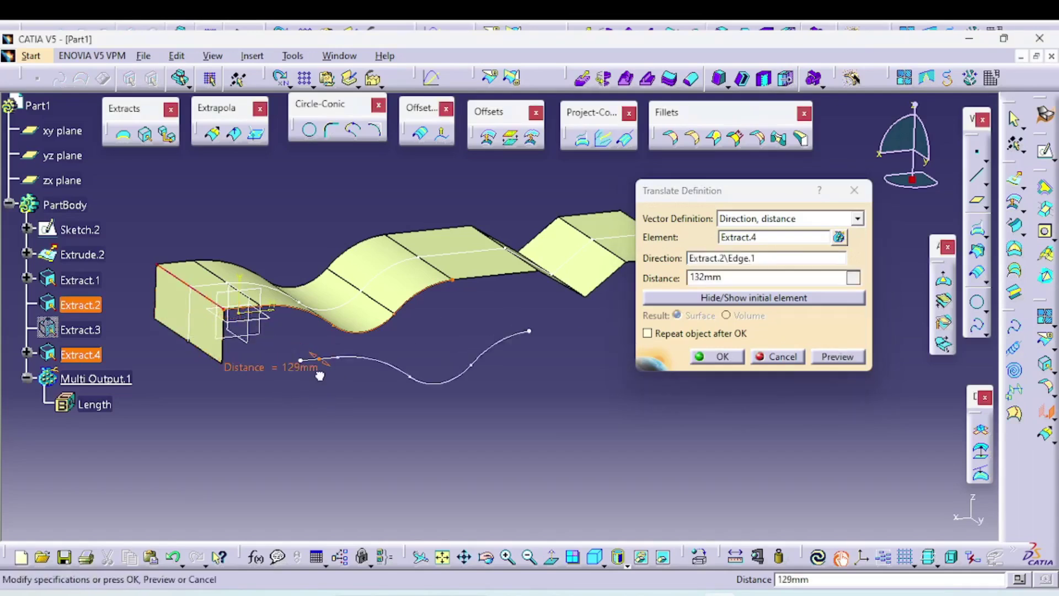
left_click(854, 274)
left_click(854, 273)
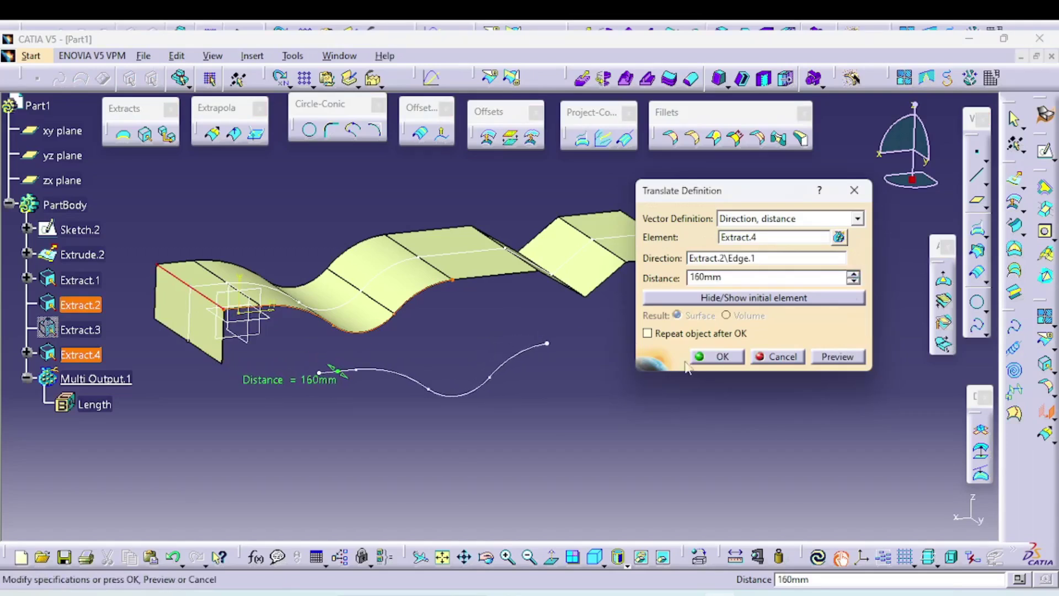
left_click(674, 333)
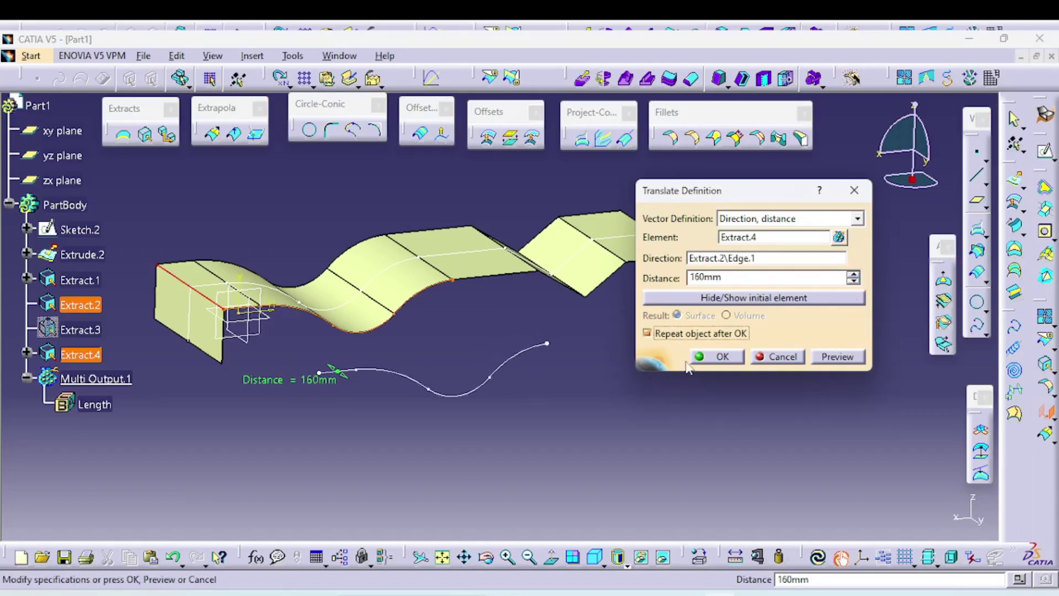
left_click(723, 357)
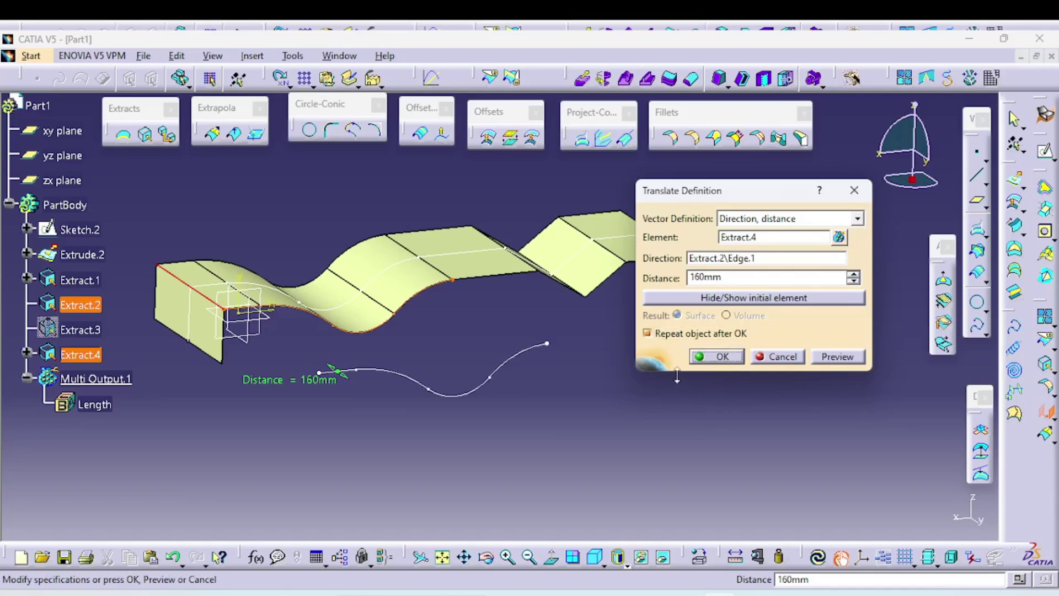
left_click(717, 357)
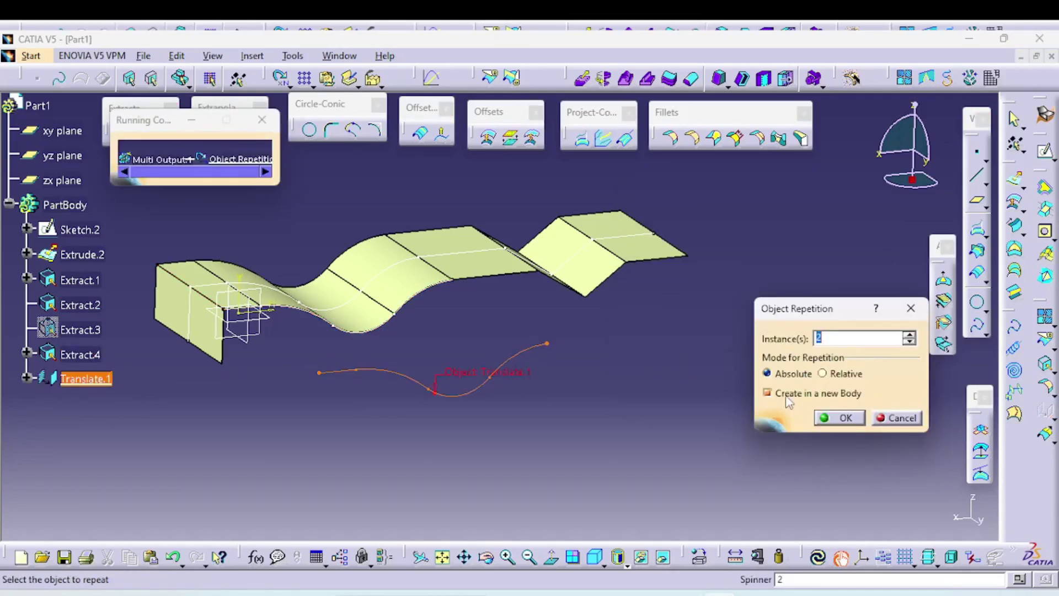
Repeat the translated curve with 4 instances in absolute mode, keeping the copies in the current body.
left_click(797, 395)
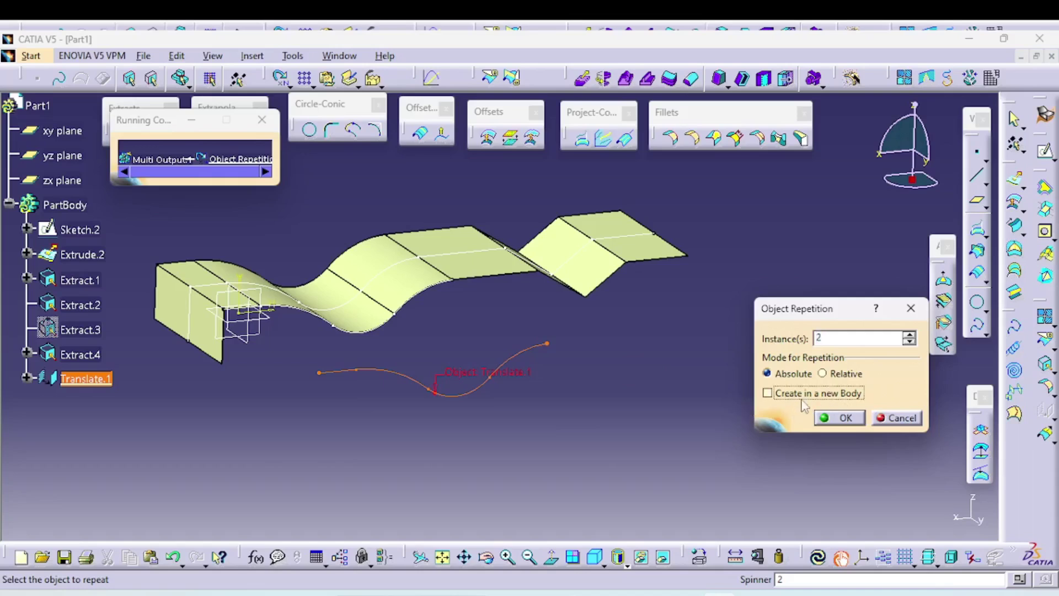
left_click(909, 335)
left_click(909, 335)
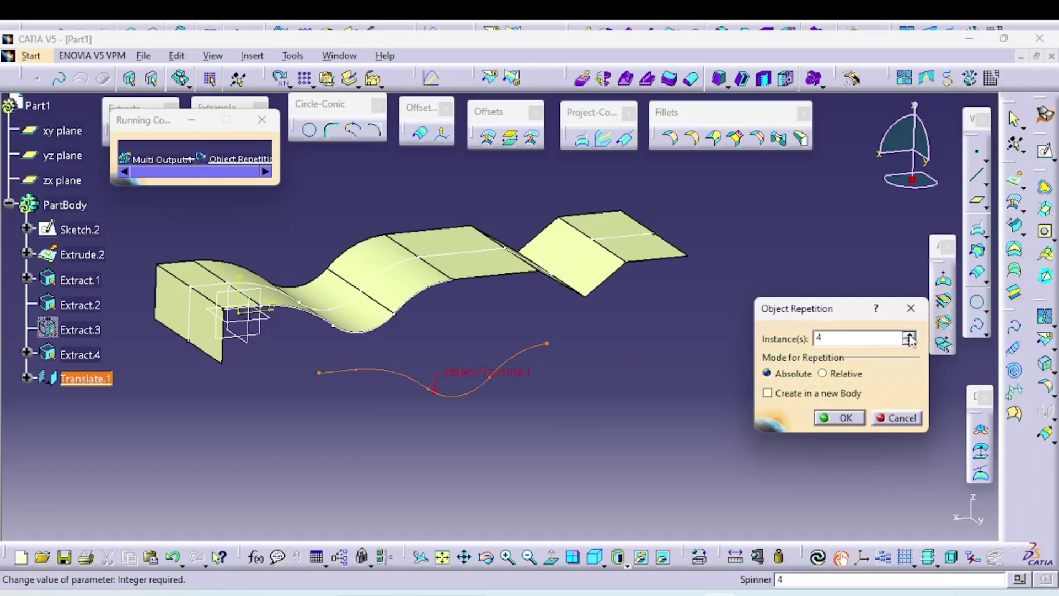
left_click(909, 335)
left_click(909, 342)
left_click(909, 342)
left_click(834, 421)
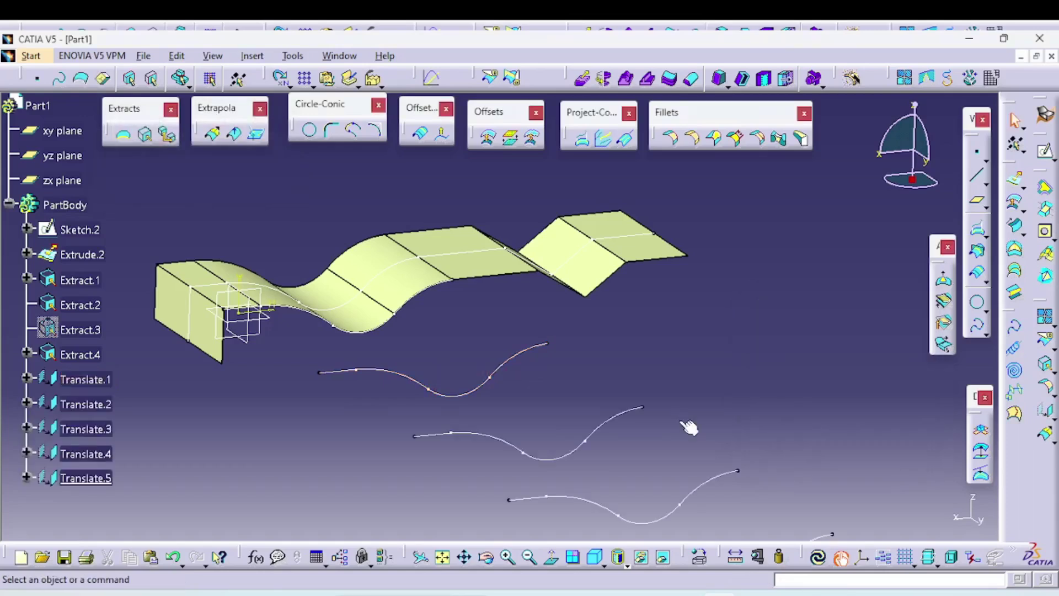
Create a Blend surface from the Translate.4 curve to the Translate.1 curve, without supports.
middle_click_drag(754, 429, 709, 332)
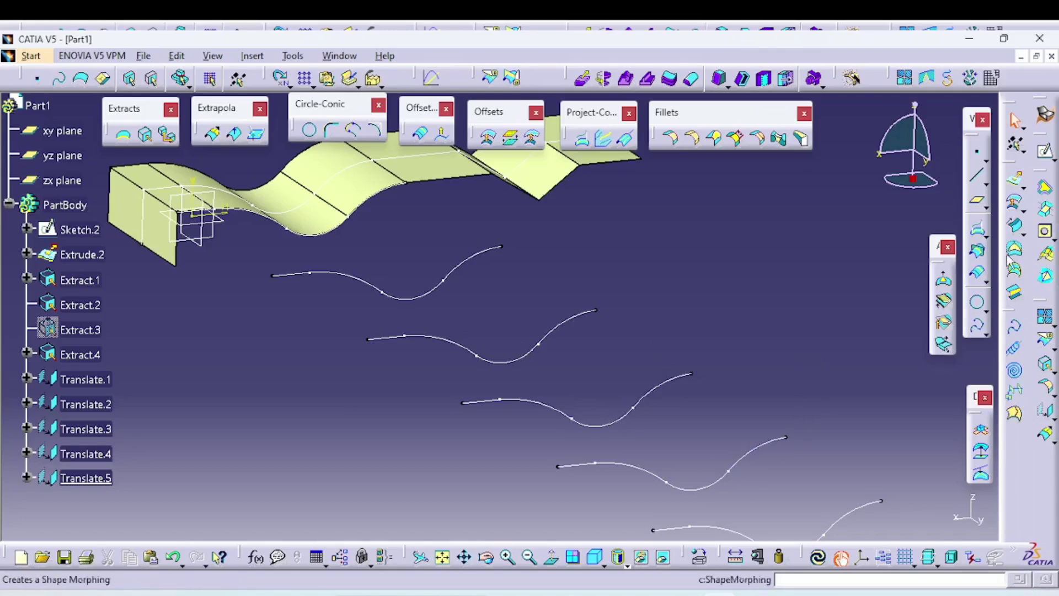
left_click(1016, 294)
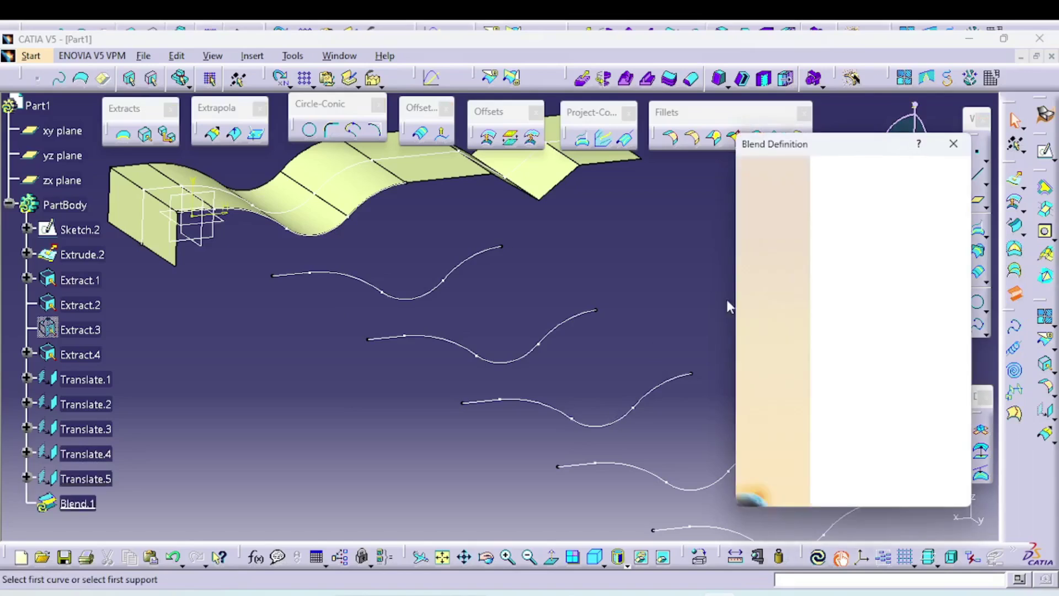
left_click(670, 483)
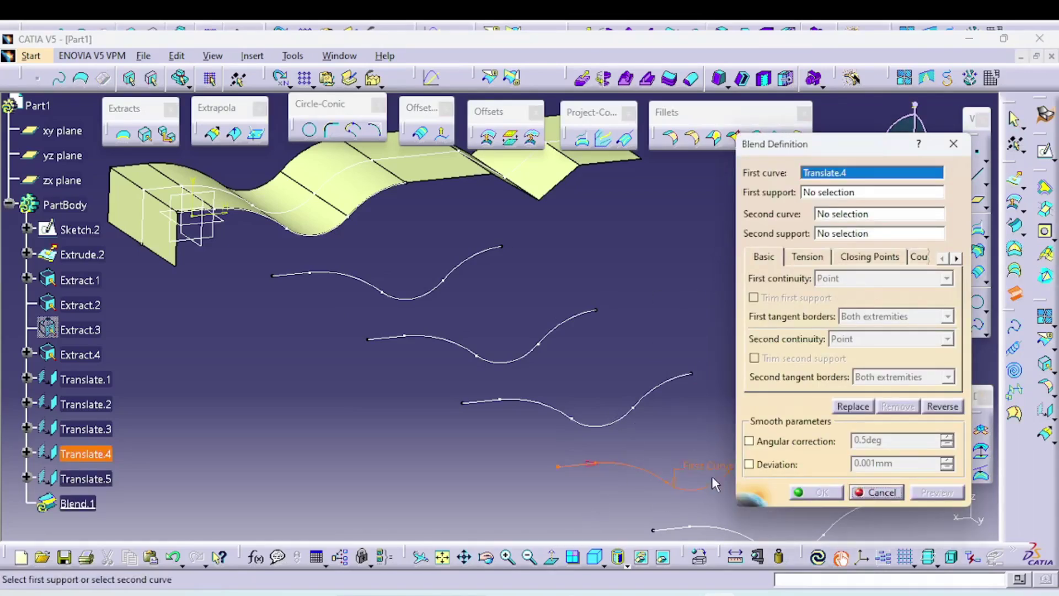
left_click(453, 278)
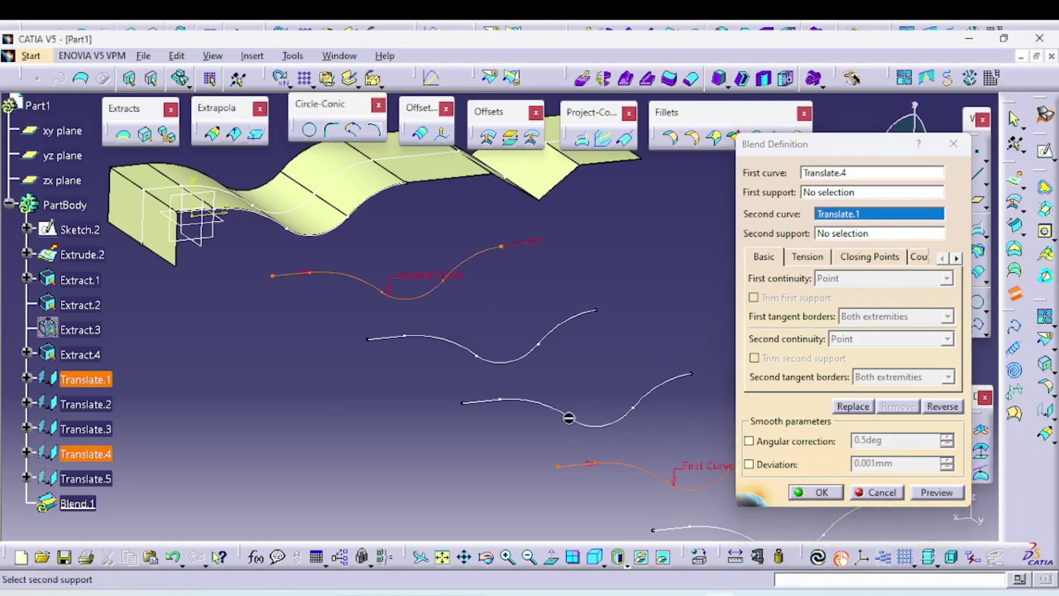
middle_click_drag(569, 418, 502, 431)
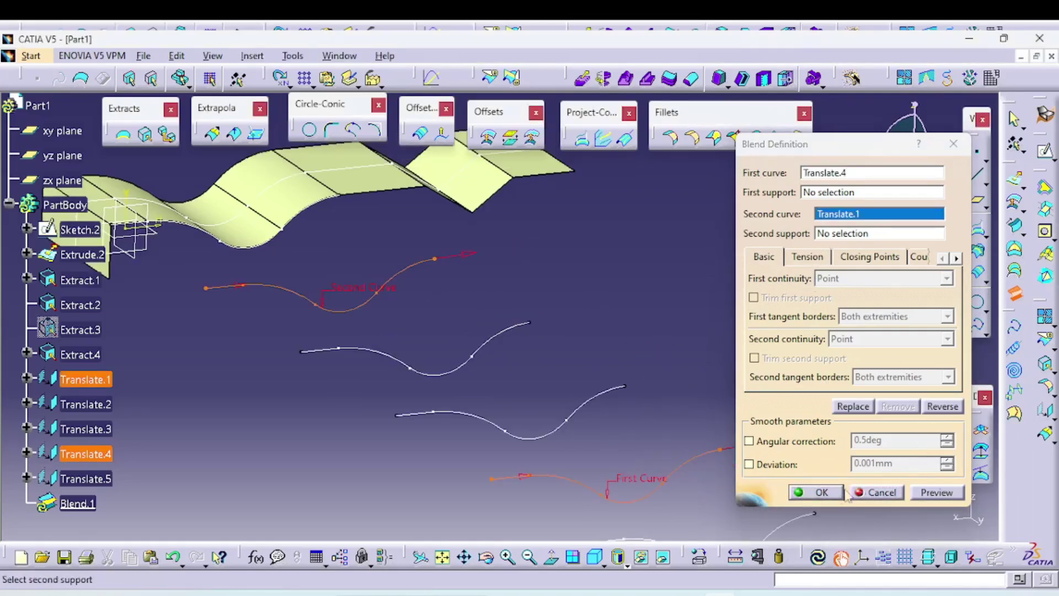
left_click(828, 492)
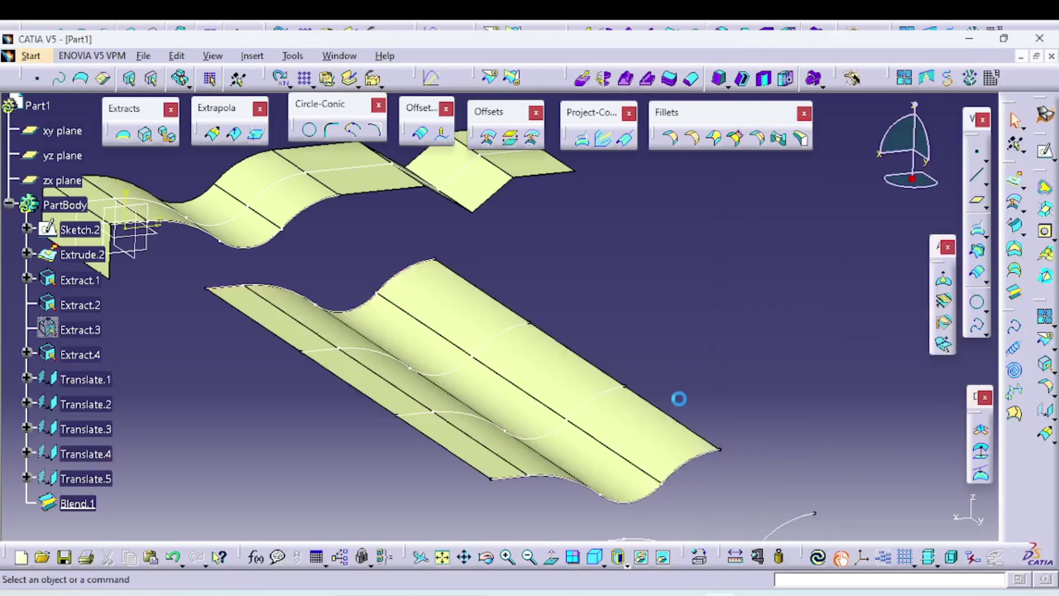
Examine the blend surface from another angle and compare it with the original wavy surface.
middle_click(782, 391)
middle_click_drag(453, 416, 549, 578)
right_click(535, 436)
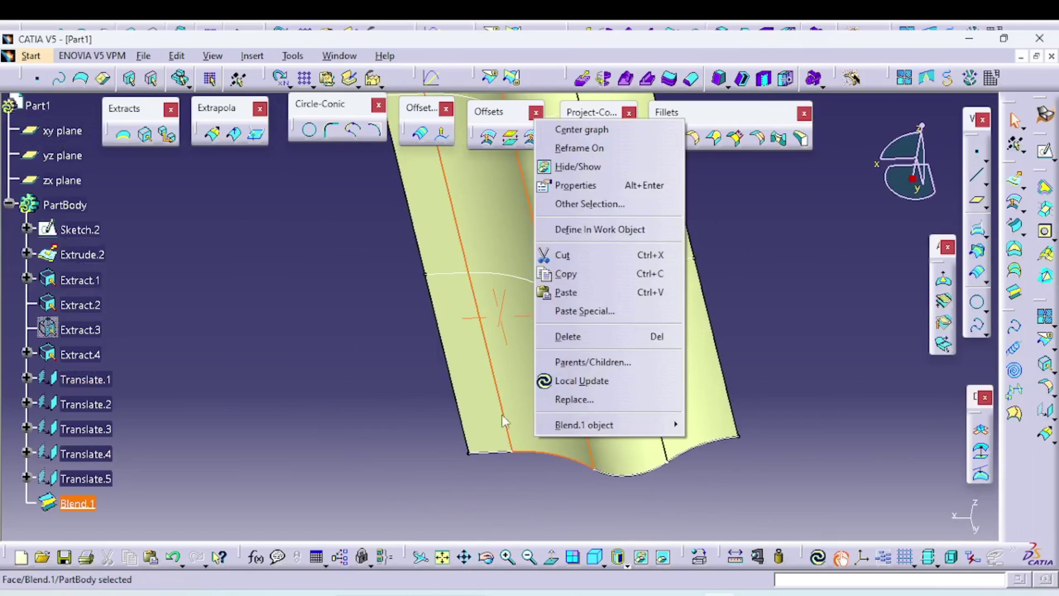
left_click(581, 381)
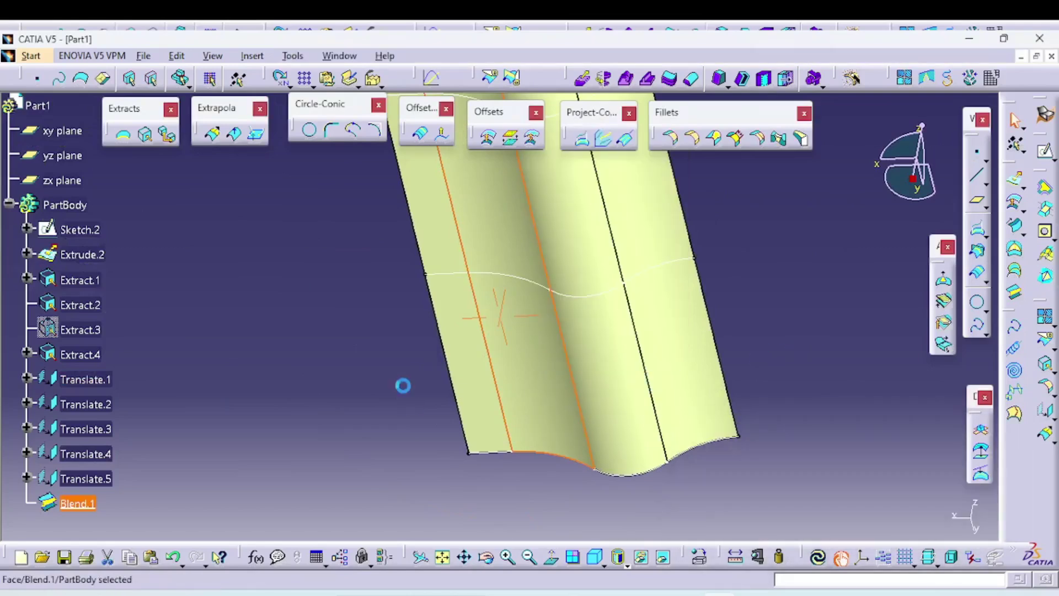
middle_click_drag(403, 390, 407, 539)
middle_click_drag(525, 355, 481, 383)
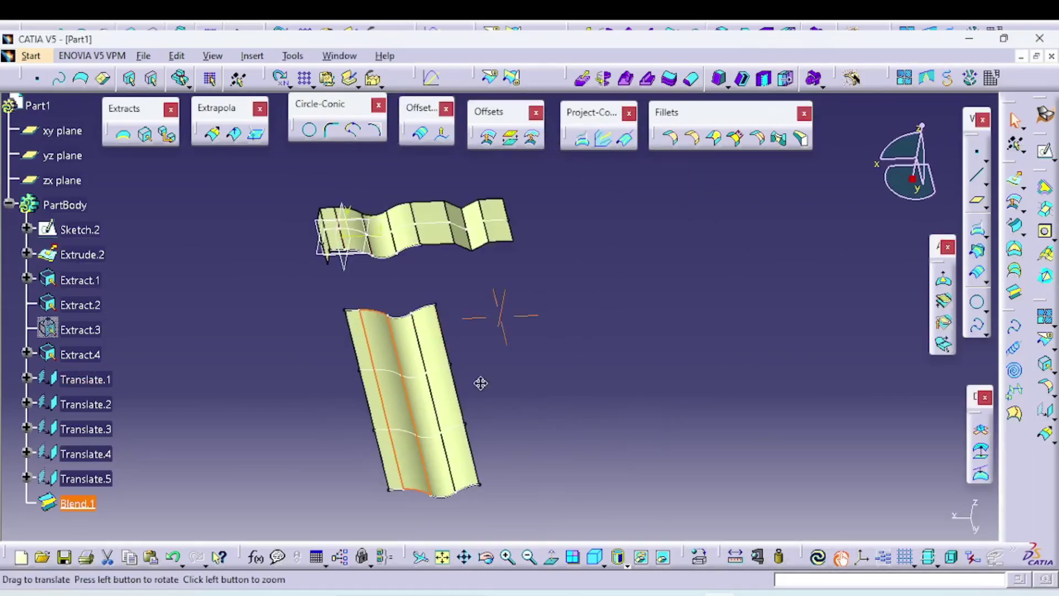
left_click(889, 489)
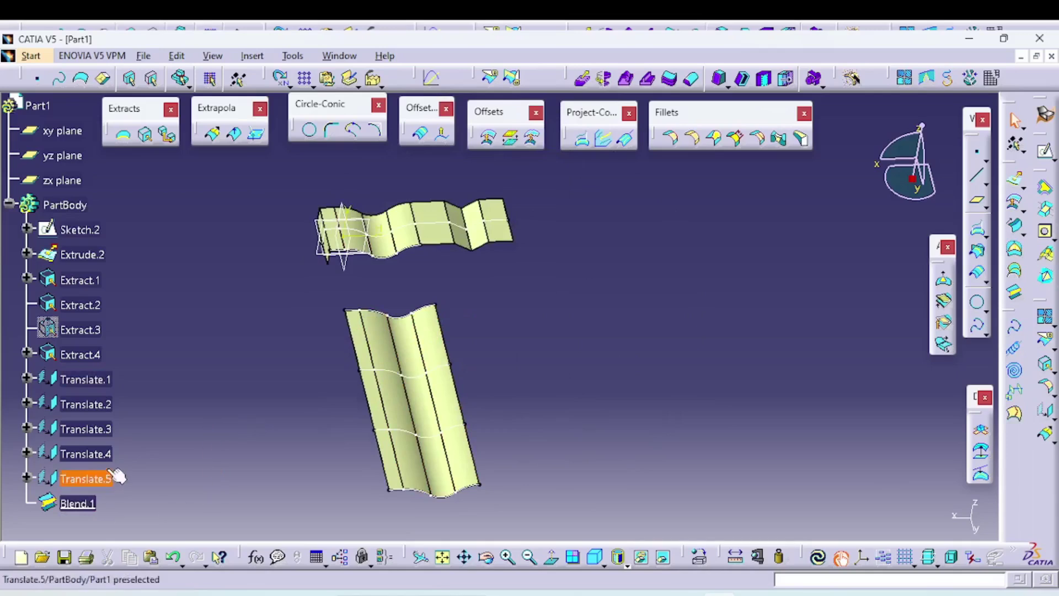
Delete the Extract.4 curve together with all its children.
left_click(63, 356)
right_click(62, 357)
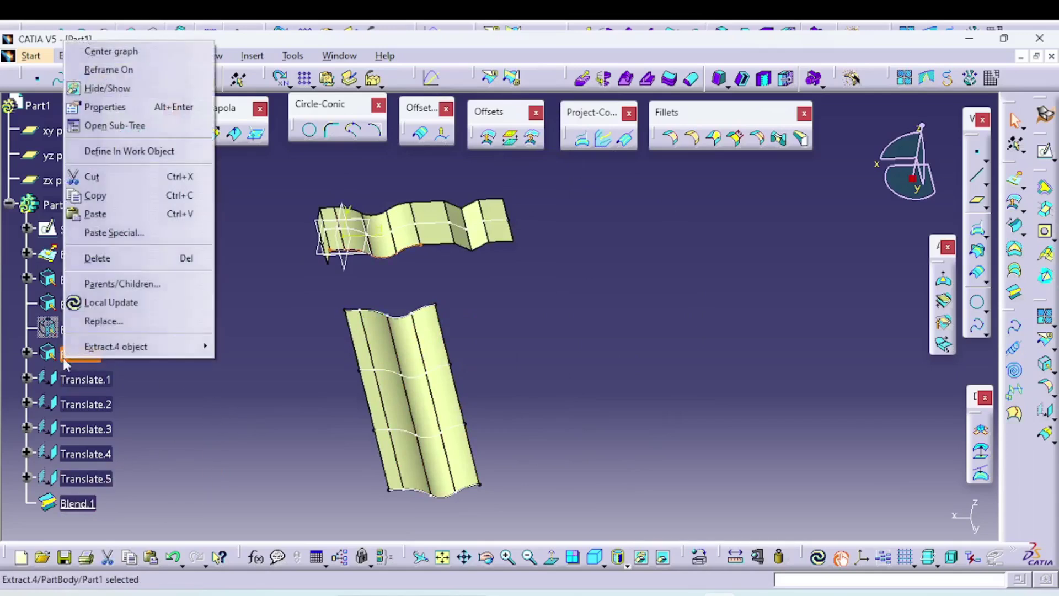
left_click(105, 259)
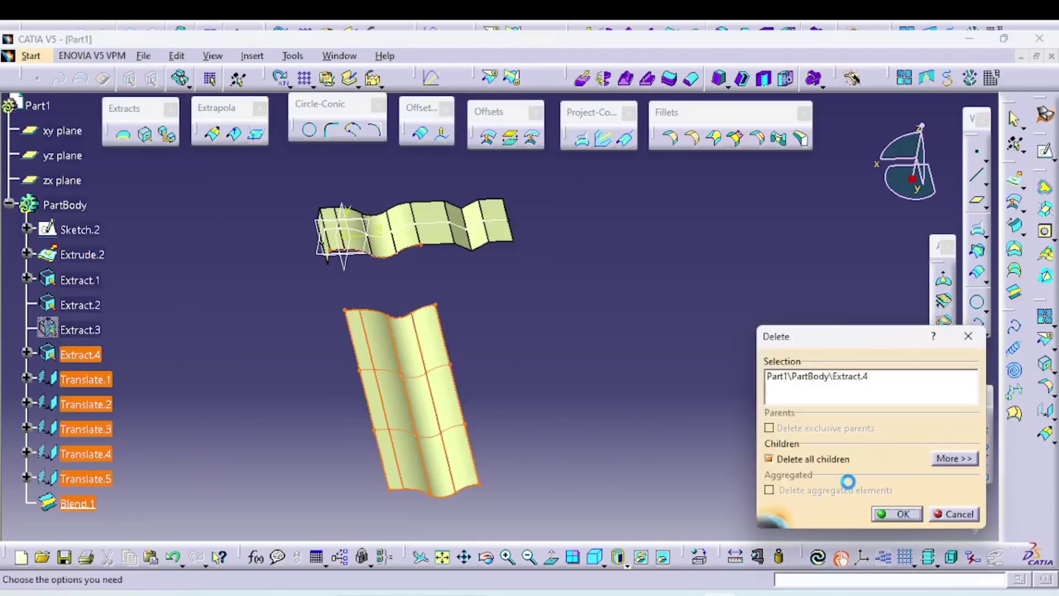
left_click(895, 514)
Try extracting the wavy front edge from its lowest arc using tangent continuity, without keeping the result.
middle_click_drag(397, 365, 265, 286)
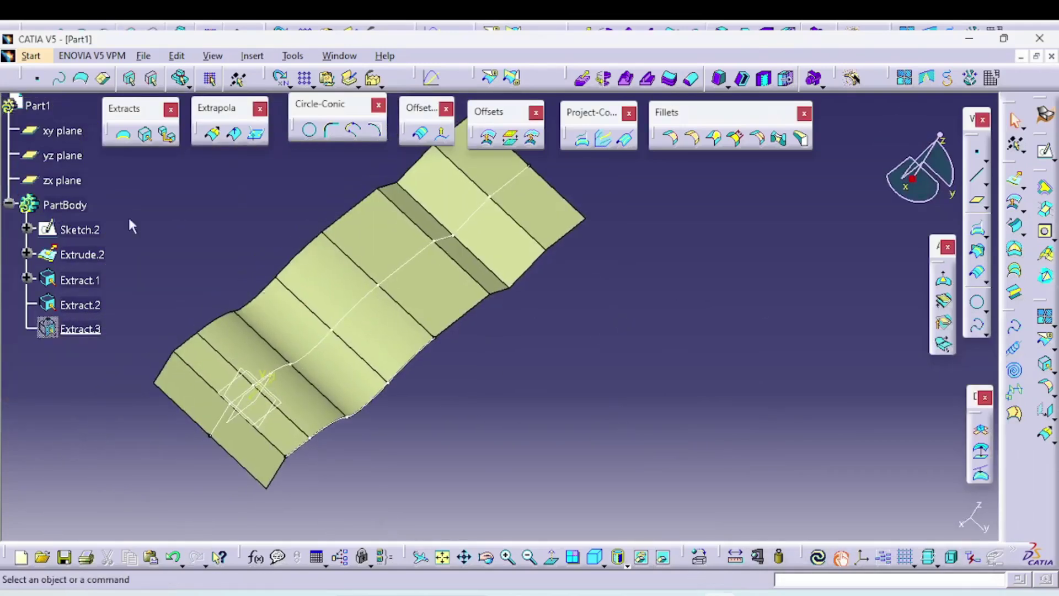
left_click(146, 135)
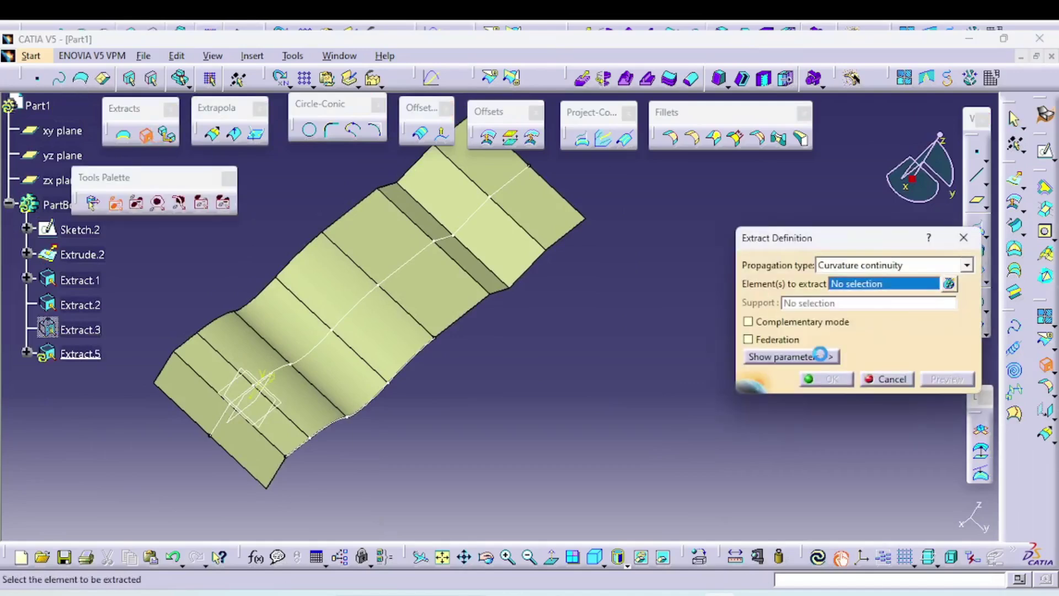
left_click(843, 267)
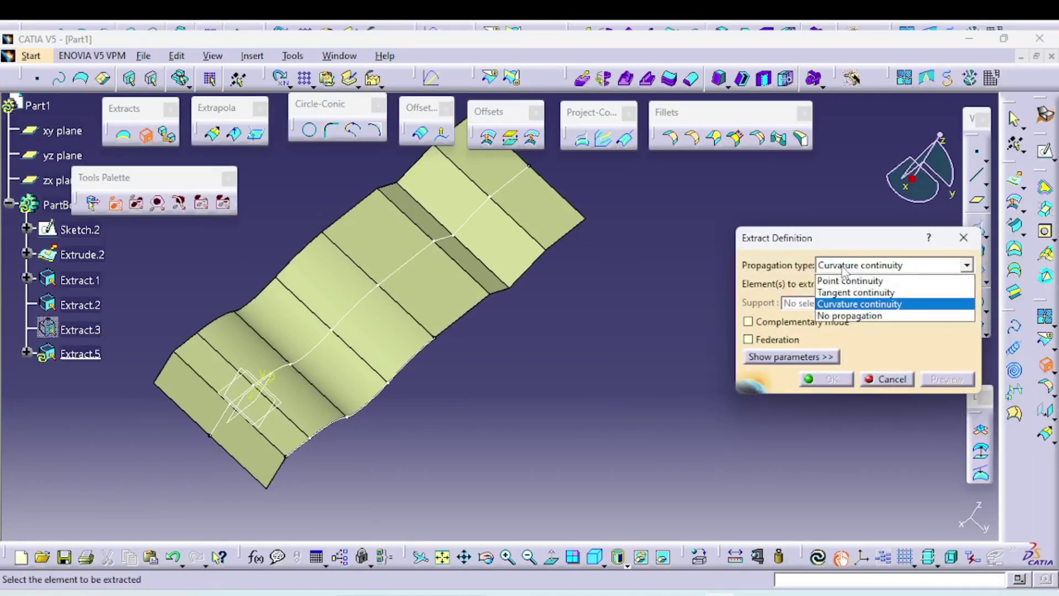
left_click(862, 294)
middle_click_drag(449, 438, 507, 265)
middle_click_drag(415, 491, 480, 396)
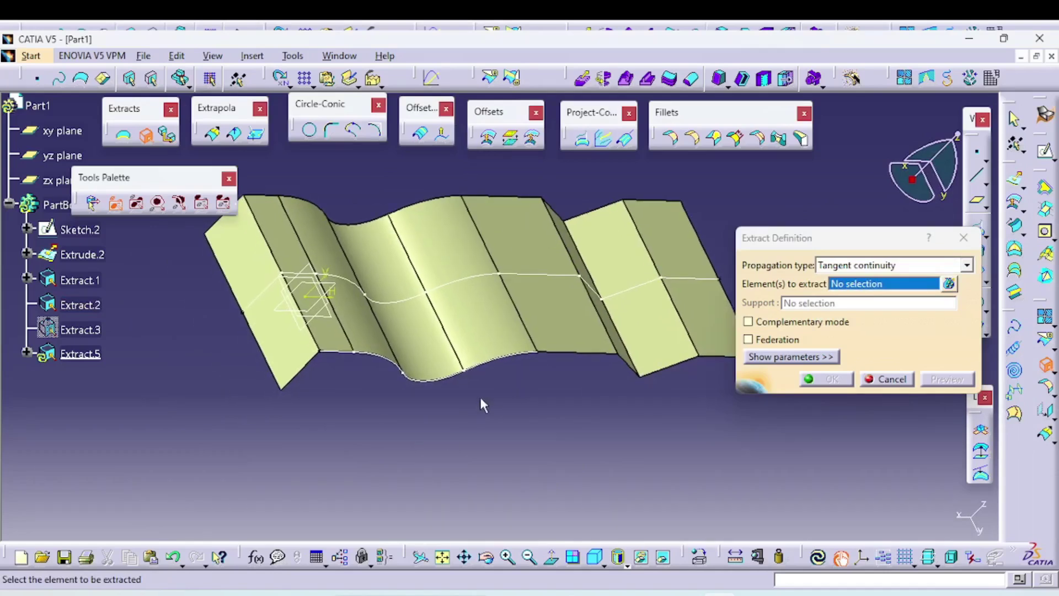
left_click(430, 381)
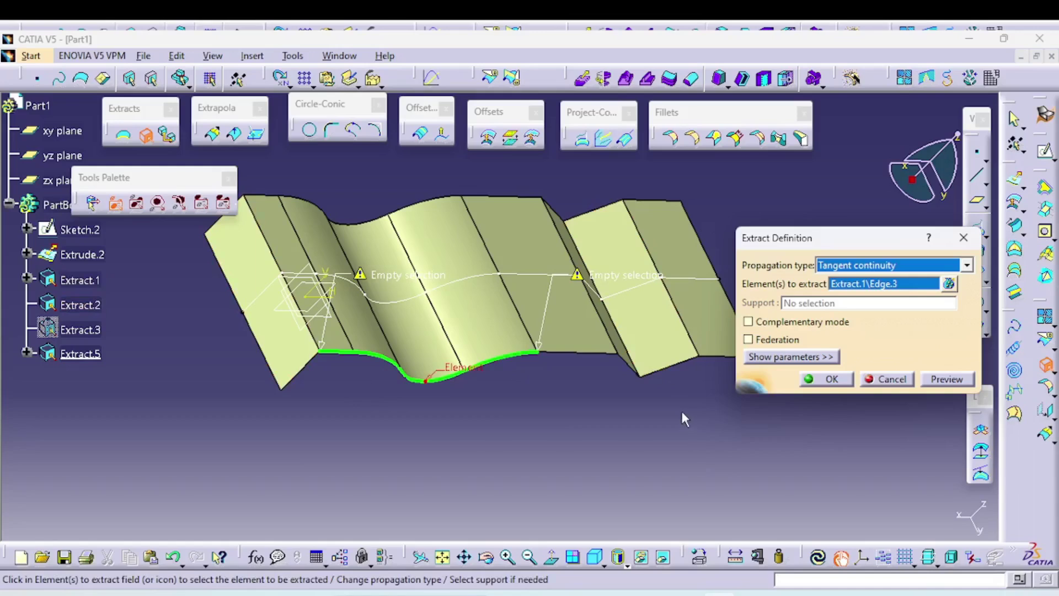
left_click(884, 379)
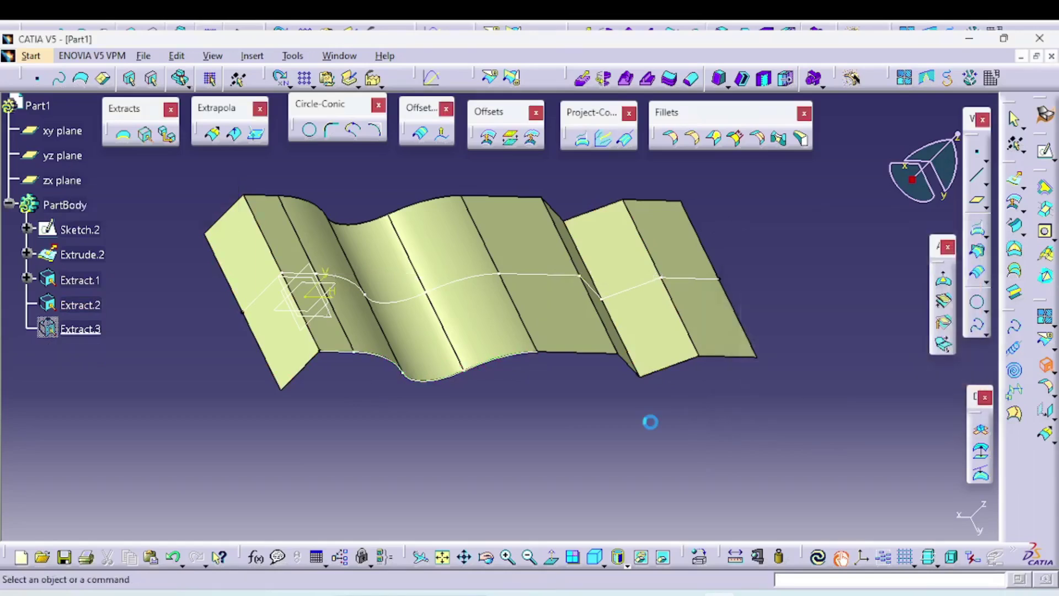
Extract the smoothly connected section of the wavy surface from its concave valley face, using tangent continuity.
left_click(142, 137)
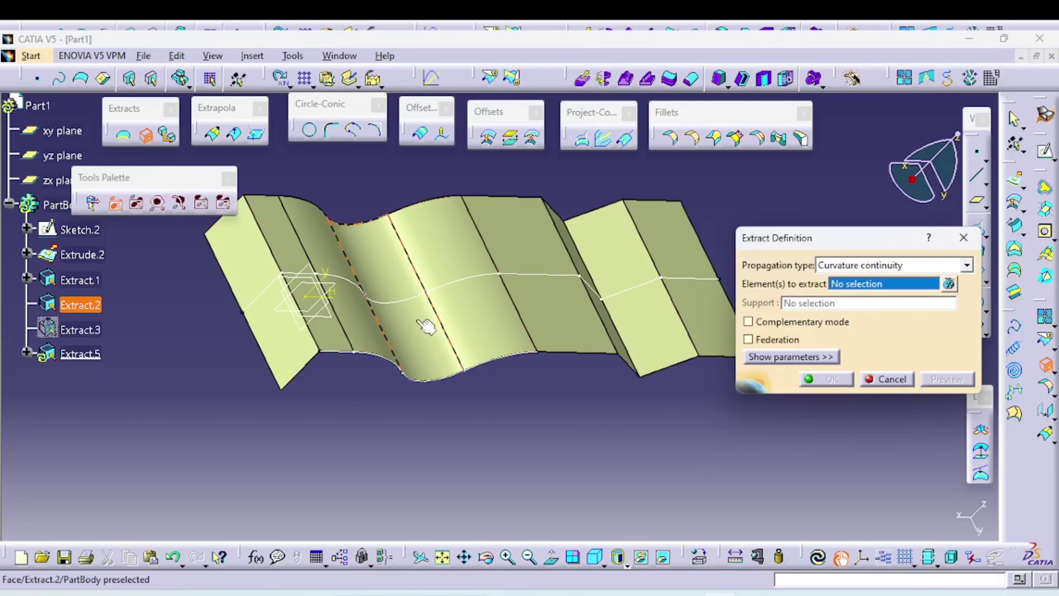
left_click(838, 269)
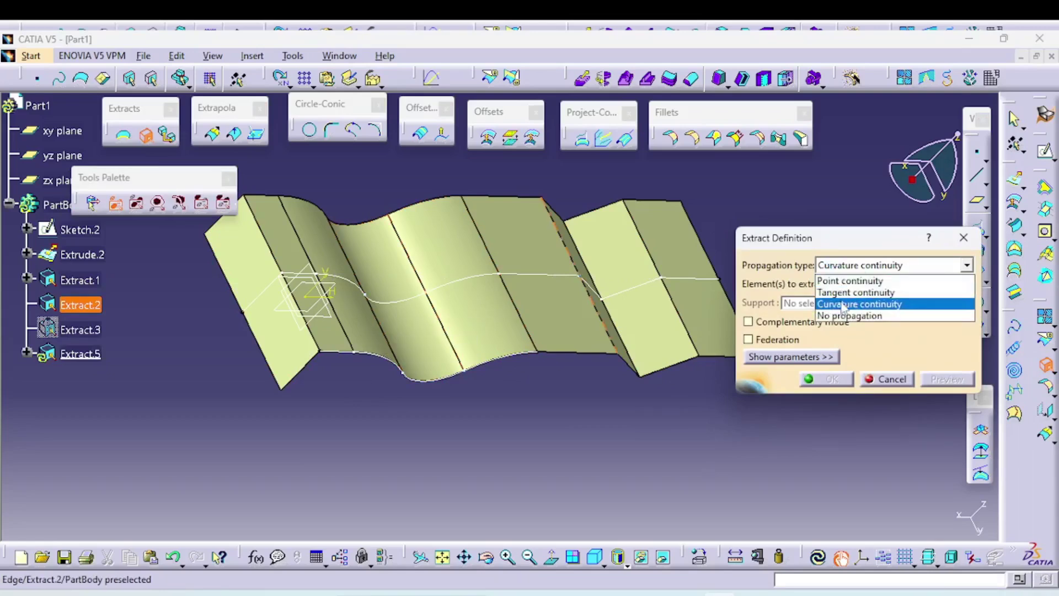
left_click(845, 292)
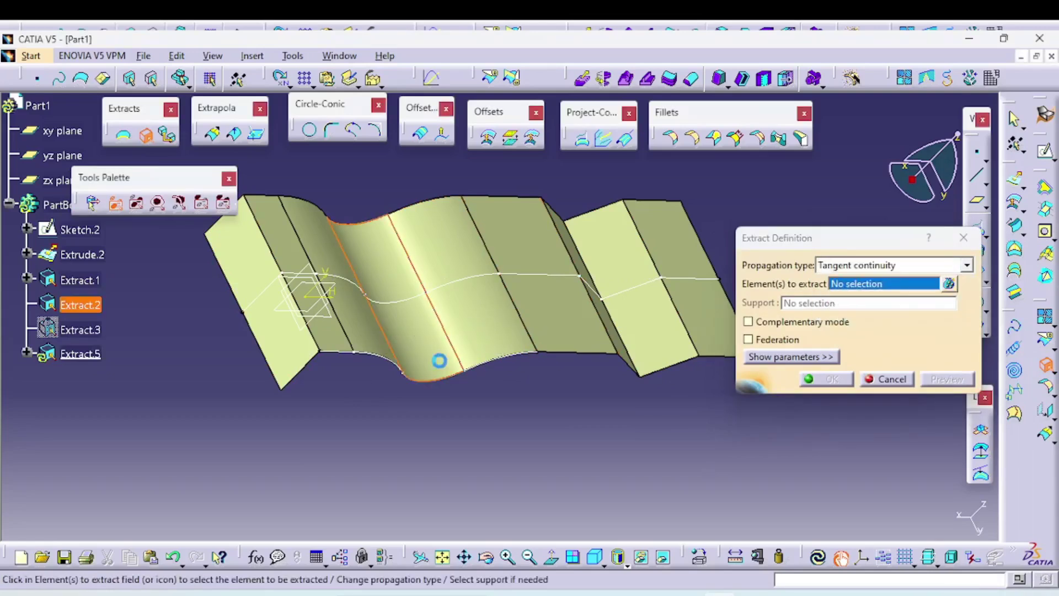
left_click(447, 356)
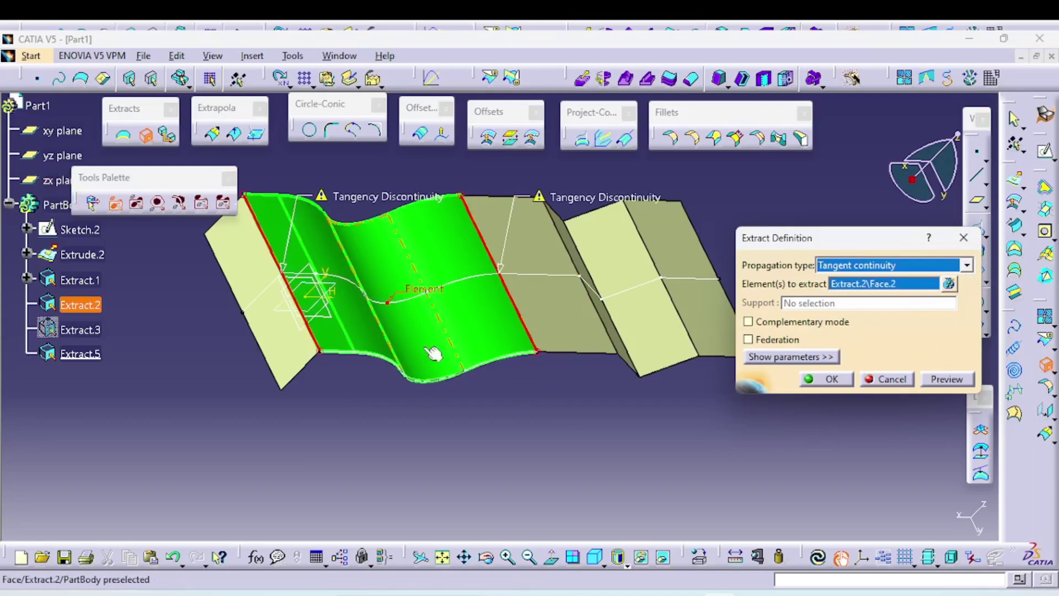
middle_click_drag(495, 389, 488, 440)
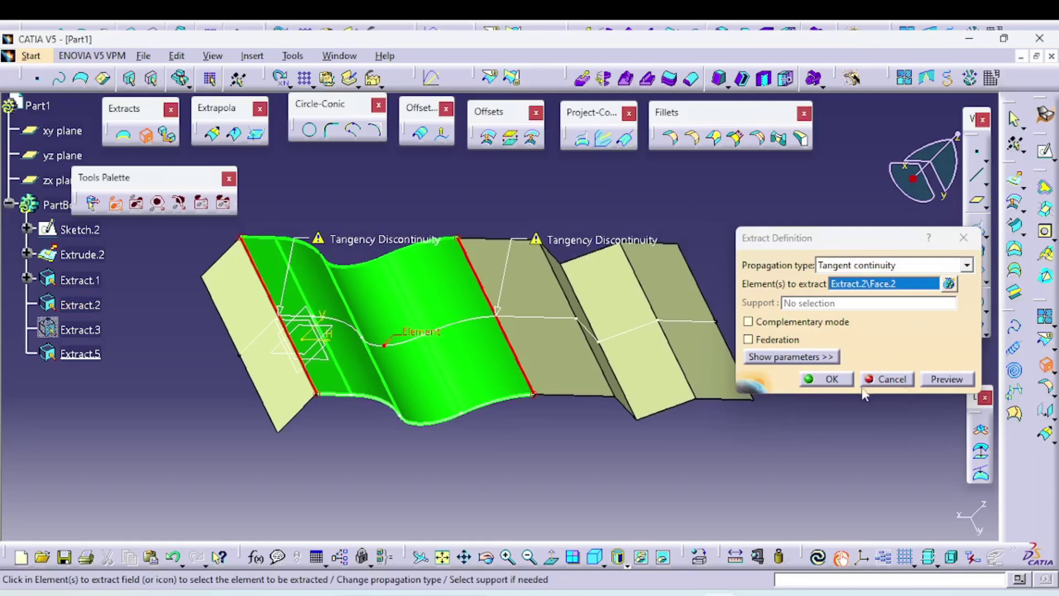
left_click(839, 381)
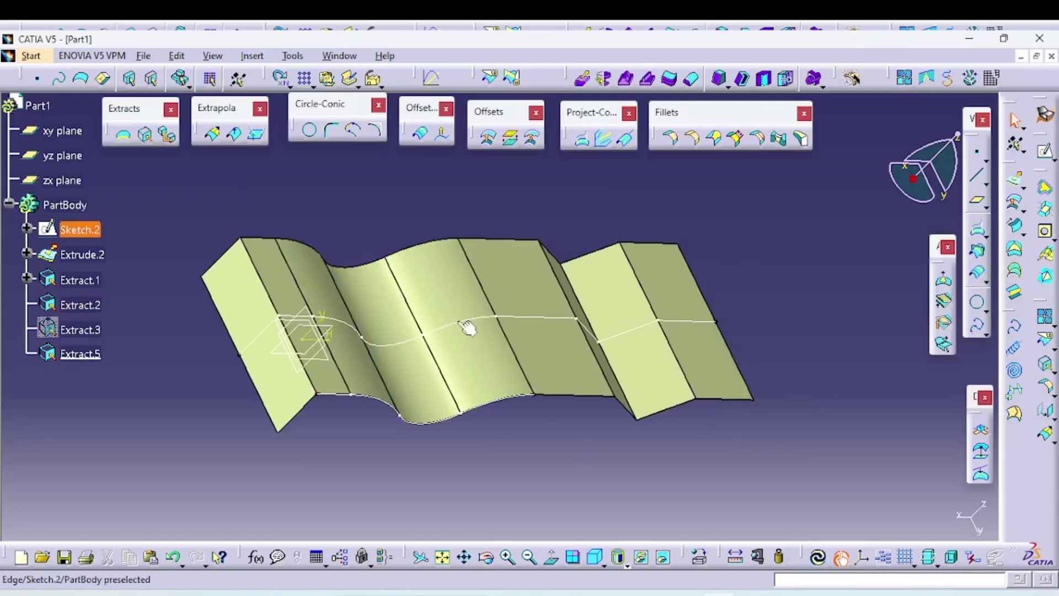
Translate the Extract.5 surface by 160 mm along the direction of the zx plane.
left_click(86, 354)
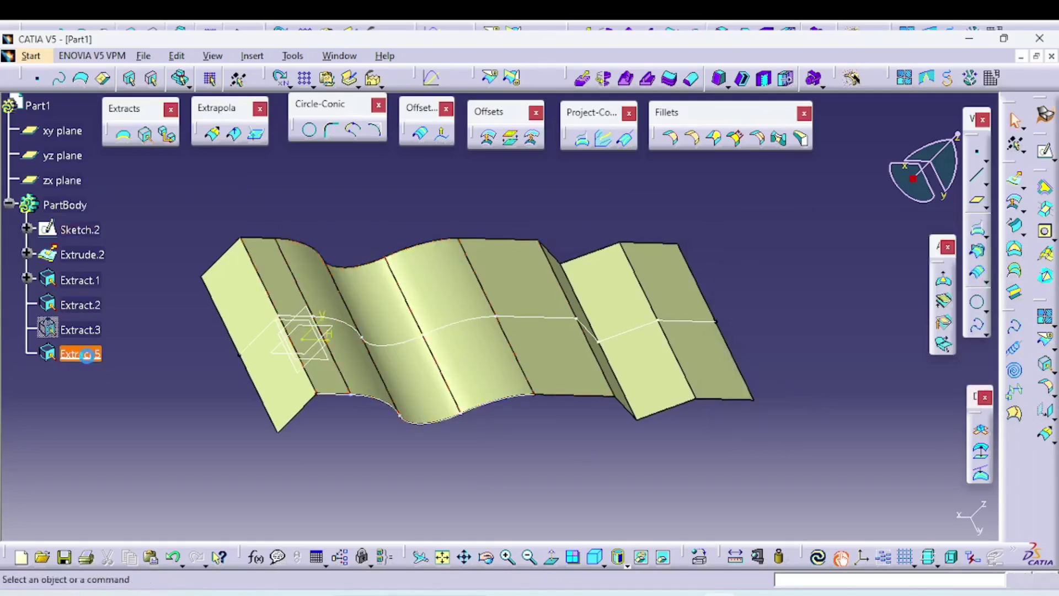
left_click(1047, 415)
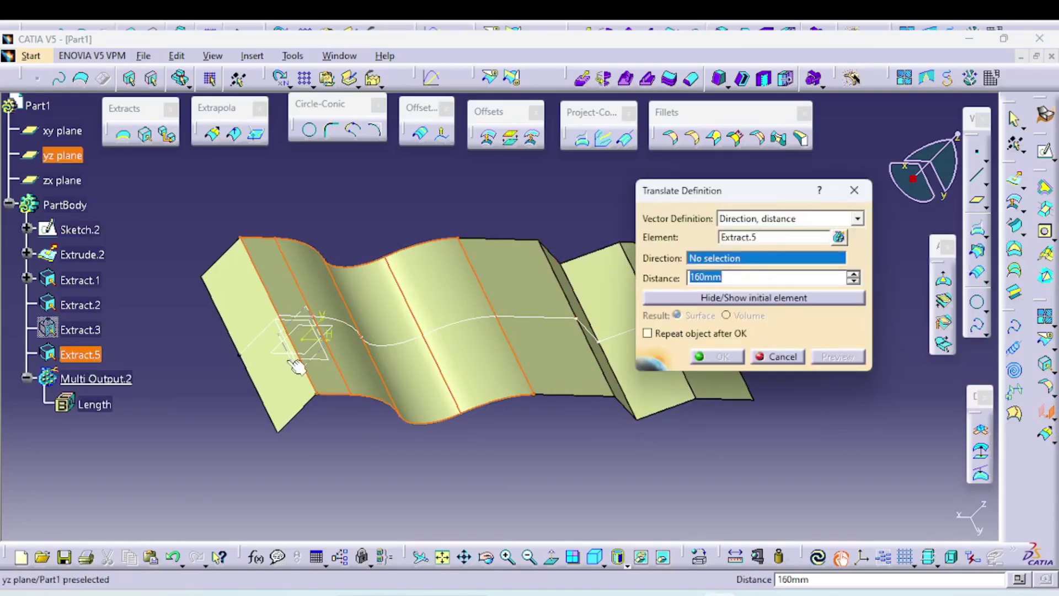
middle_click_drag(406, 419, 457, 465)
middle_click_drag(525, 372, 421, 432)
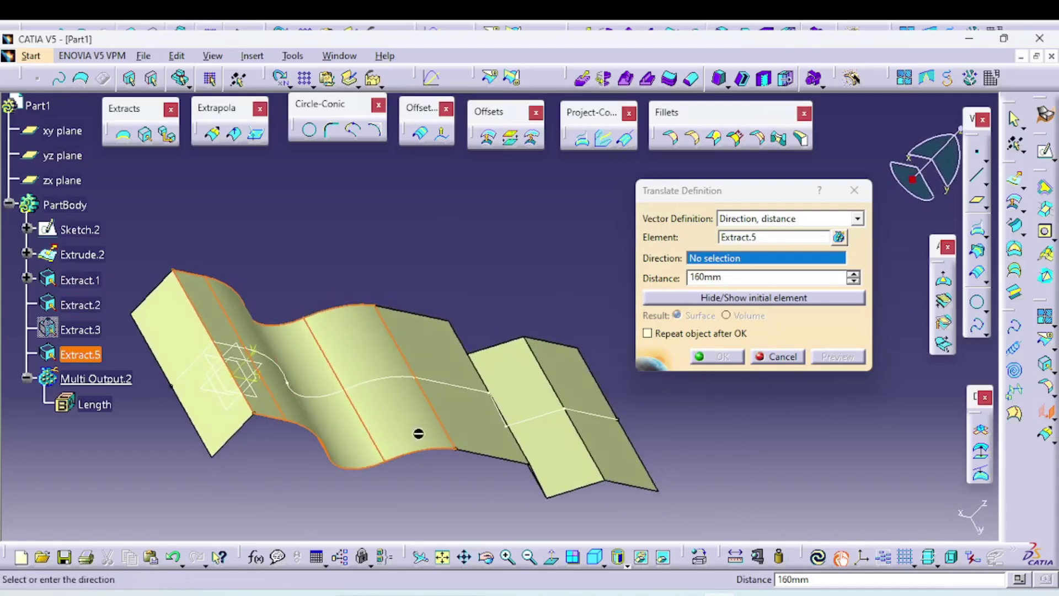
middle_click_drag(350, 393, 399, 315)
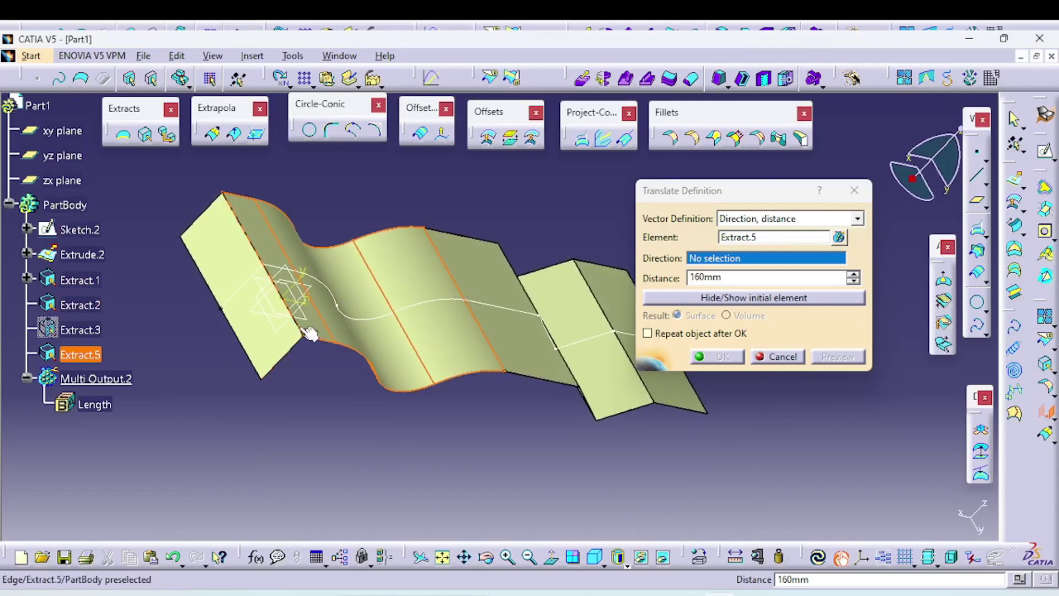
left_click(316, 289)
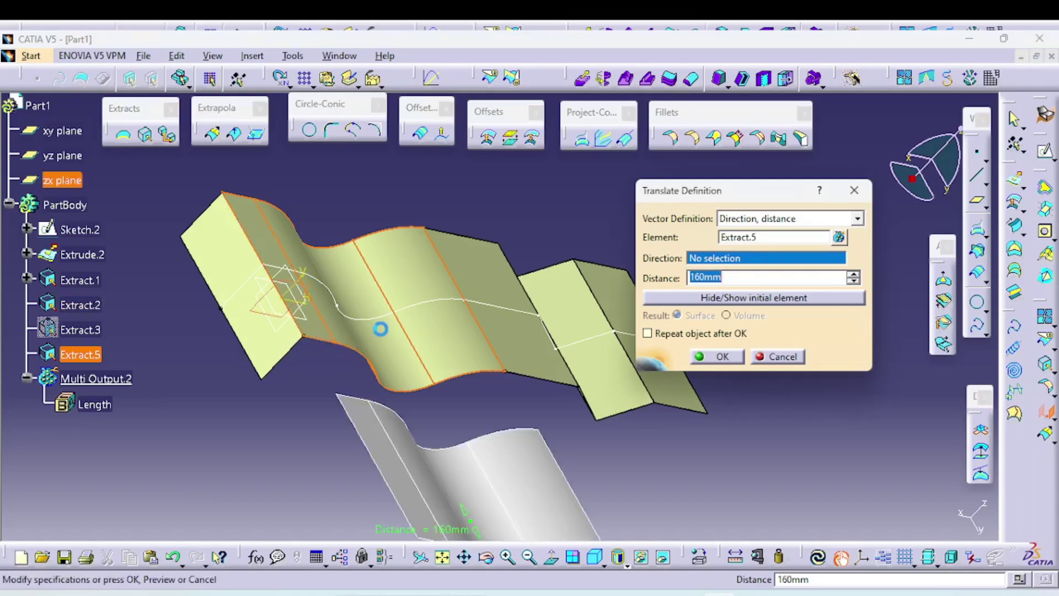
middle_click_drag(393, 293, 390, 282)
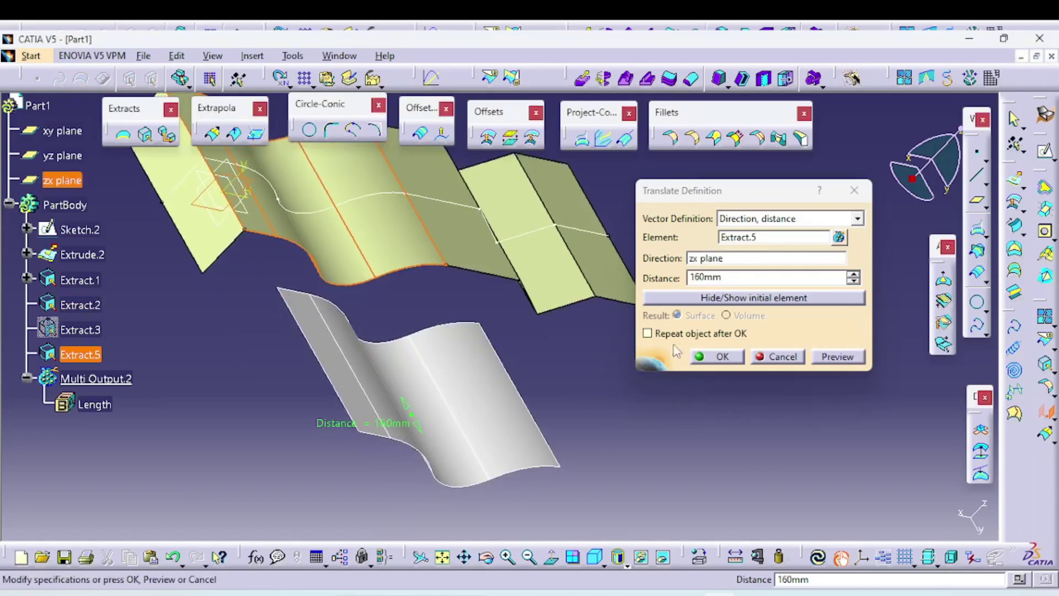
left_click(704, 353)
middle_click_drag(660, 382, 451, 359)
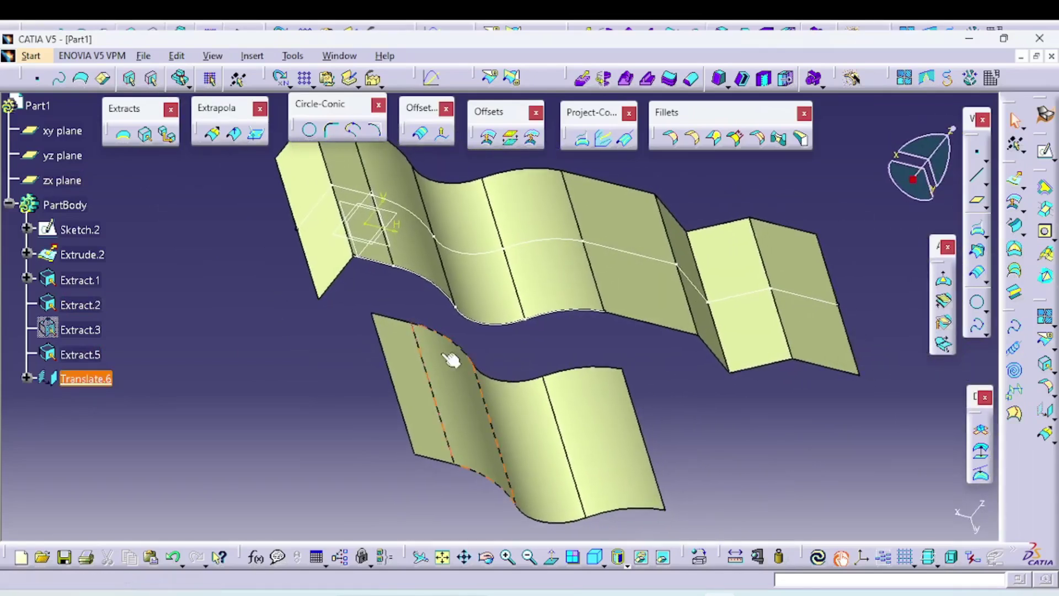
Delete the Translate.6 surface copy without deleting its exclusive parents.
right_click(86, 379)
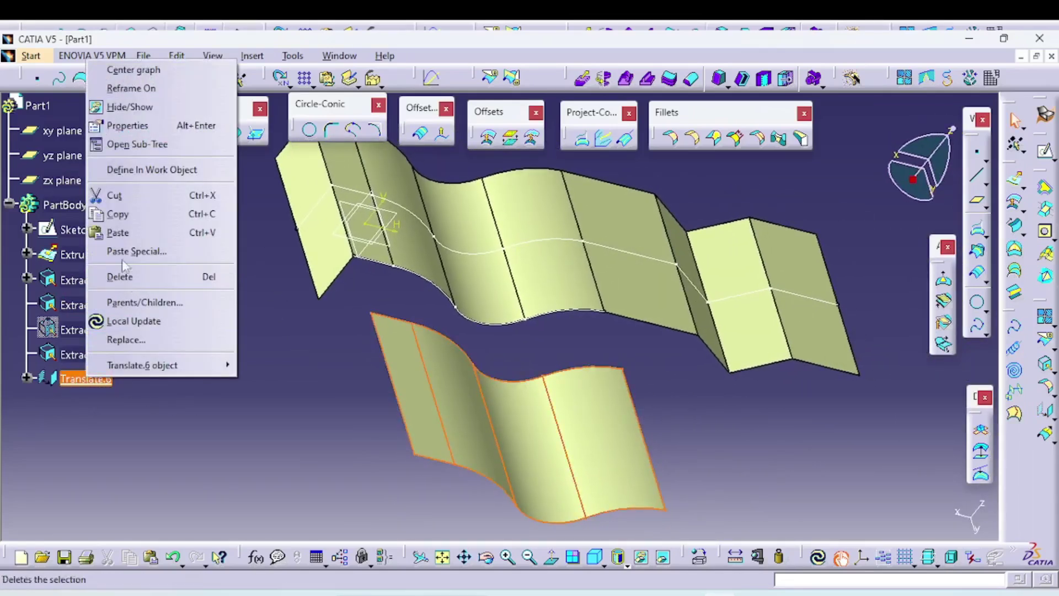
left_click(127, 277)
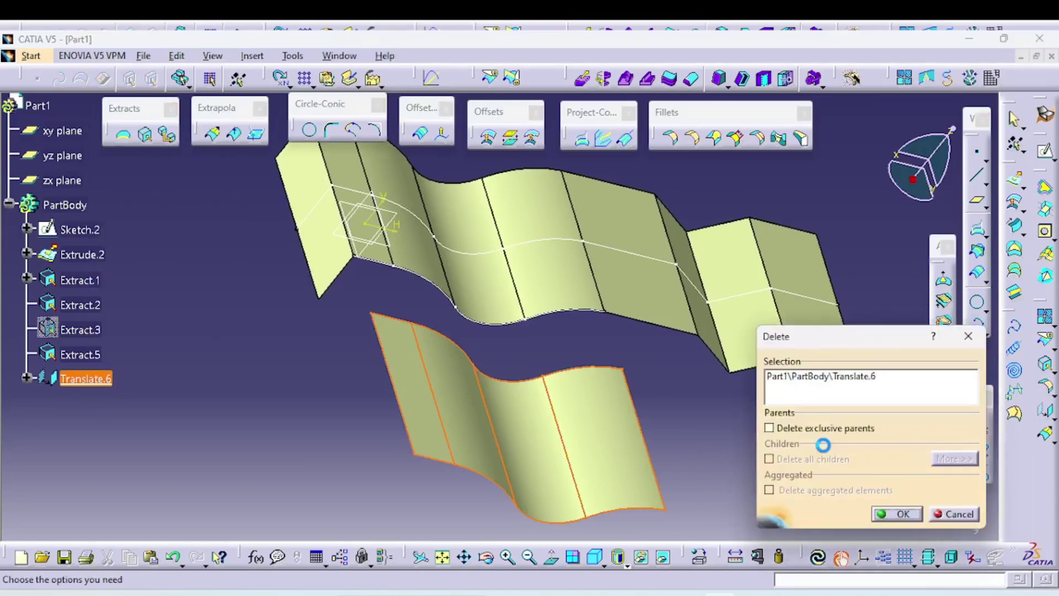
left_click(897, 514)
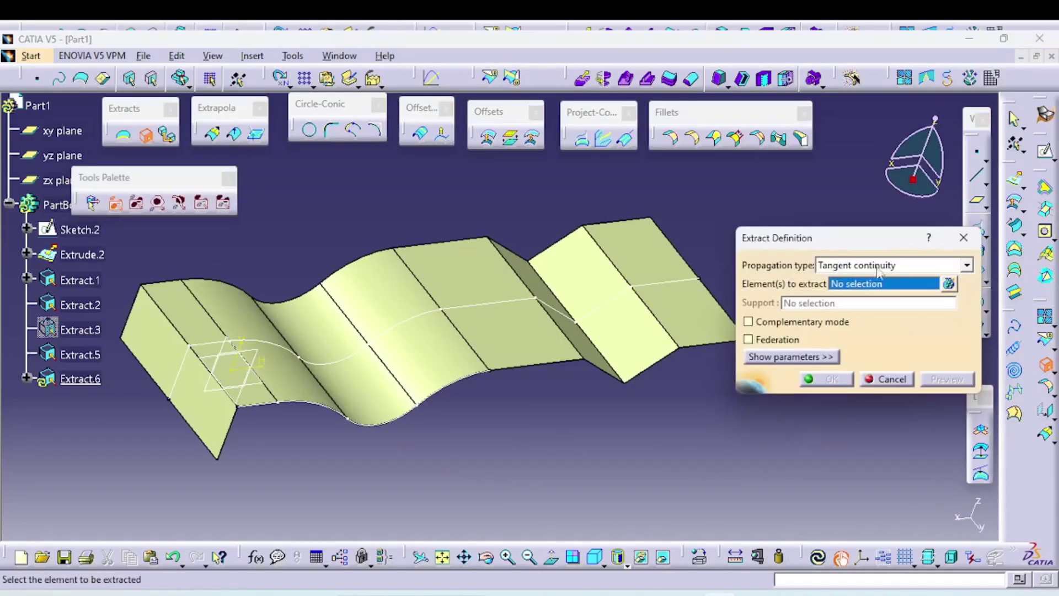
Extract the entire wavy surface from its flat middle face with point continuity and Federation enabled, and test selecting the result.
left_click(877, 266)
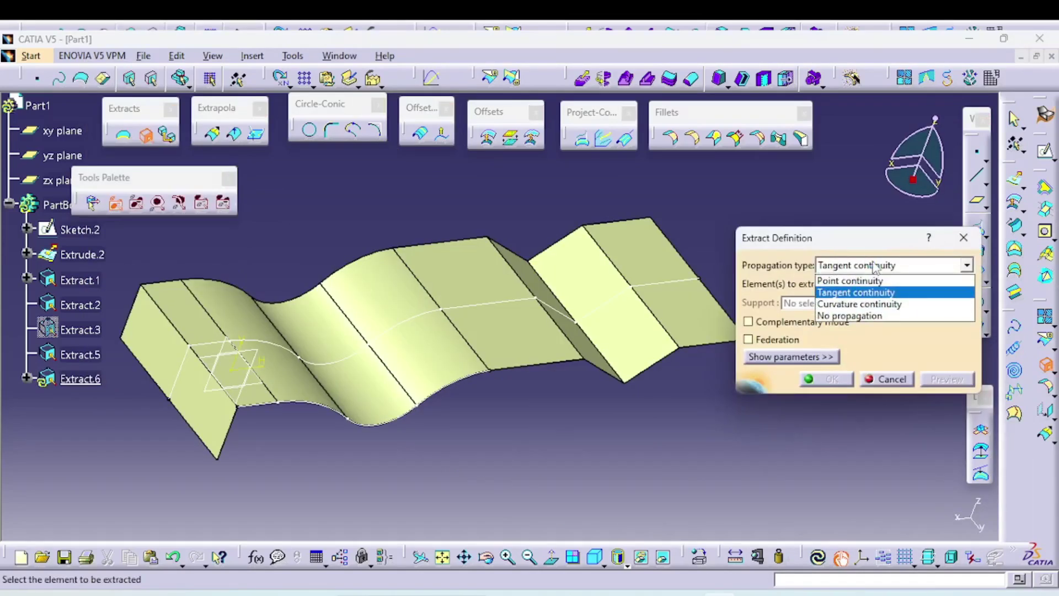
left_click(876, 281)
left_click(527, 361)
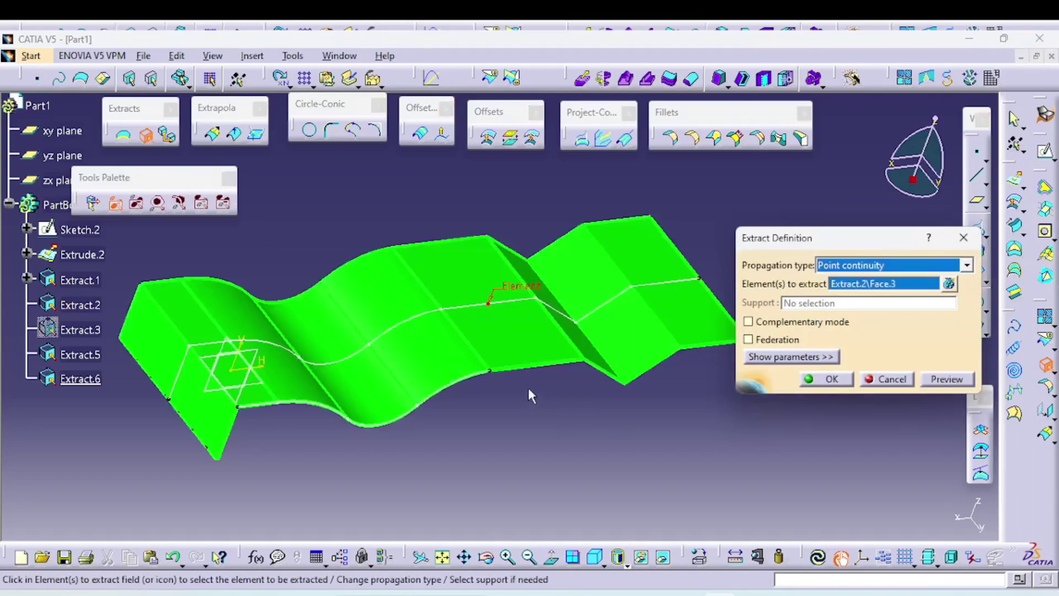
middle_click_drag(556, 398, 543, 391)
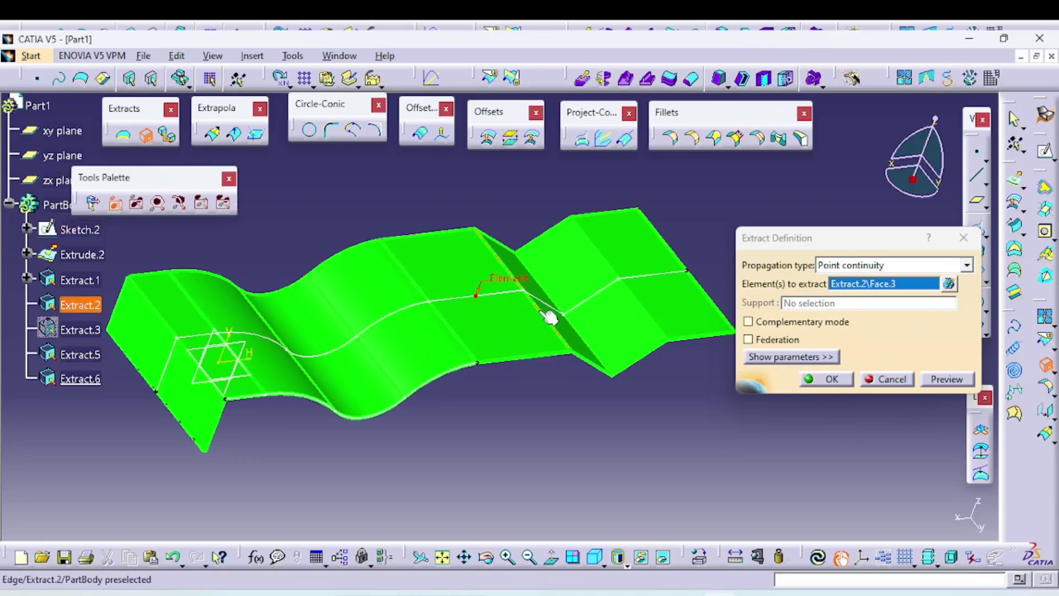
middle_click_drag(414, 362, 480, 354)
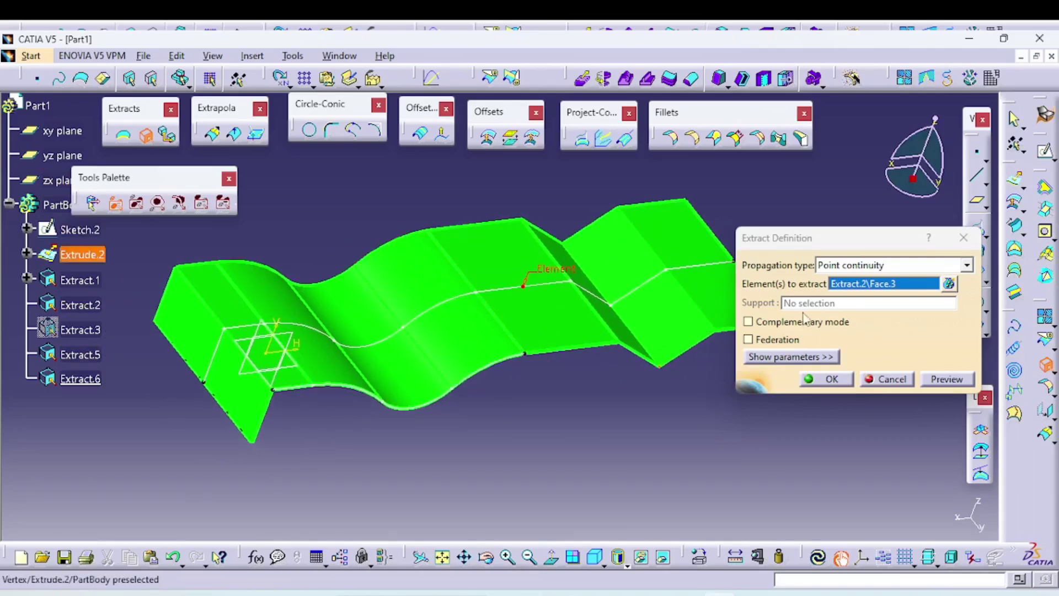
left_click(787, 340)
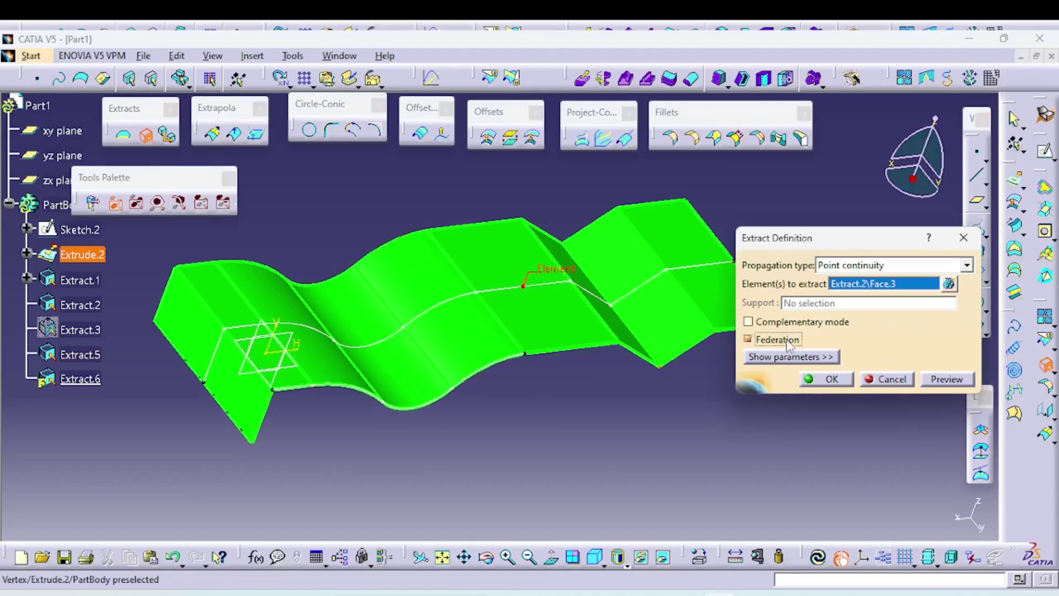
left_click(838, 383)
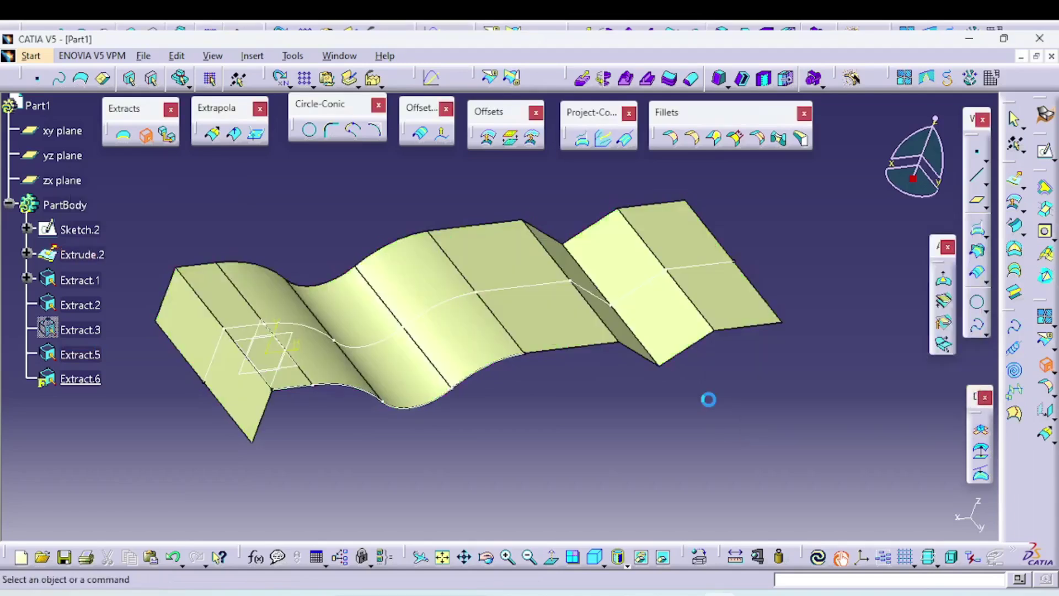
left_click(754, 313)
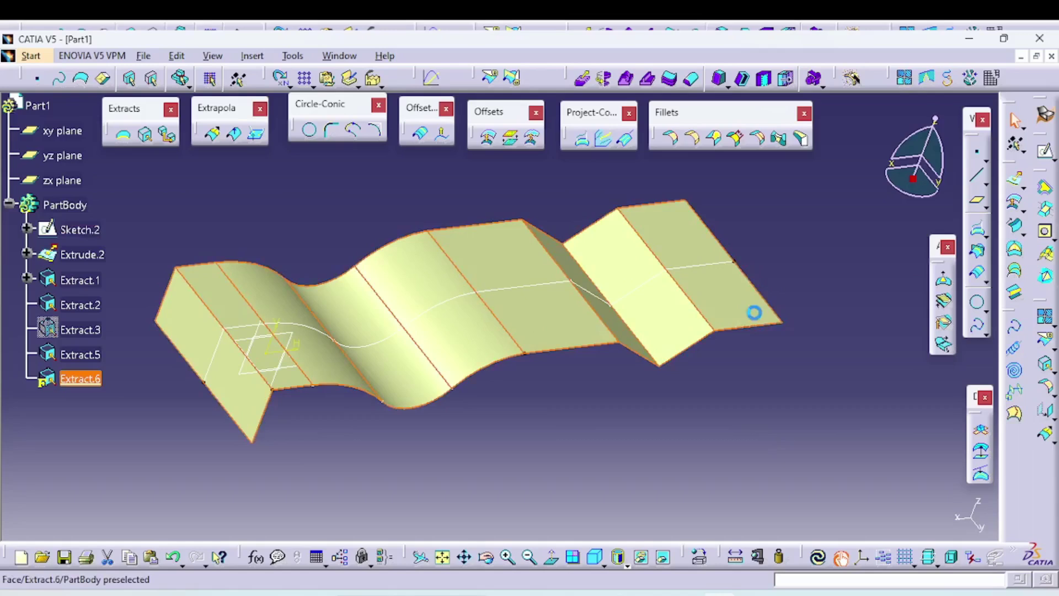
left_click(582, 430)
Edit Extract.6 to turn off Federation, and test selecting one of its faces.
double_click(240, 380)
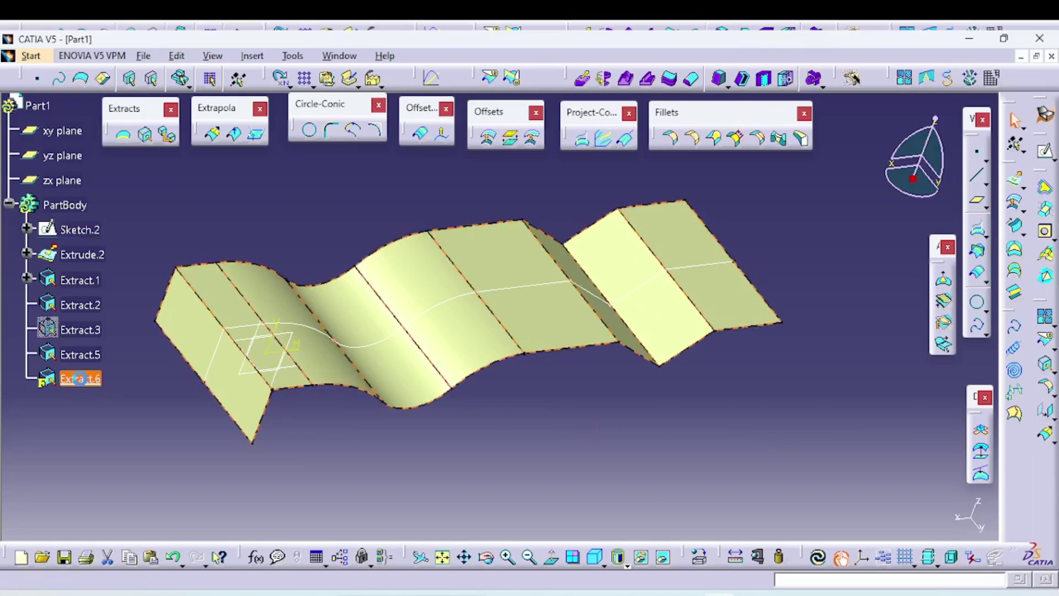
left_click(779, 342)
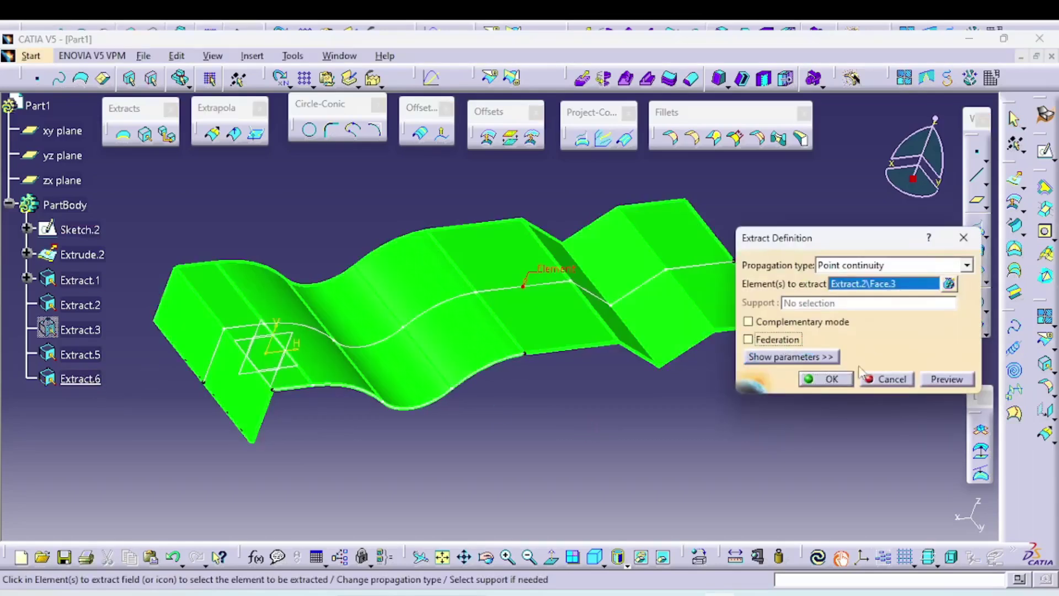
left_click(826, 379)
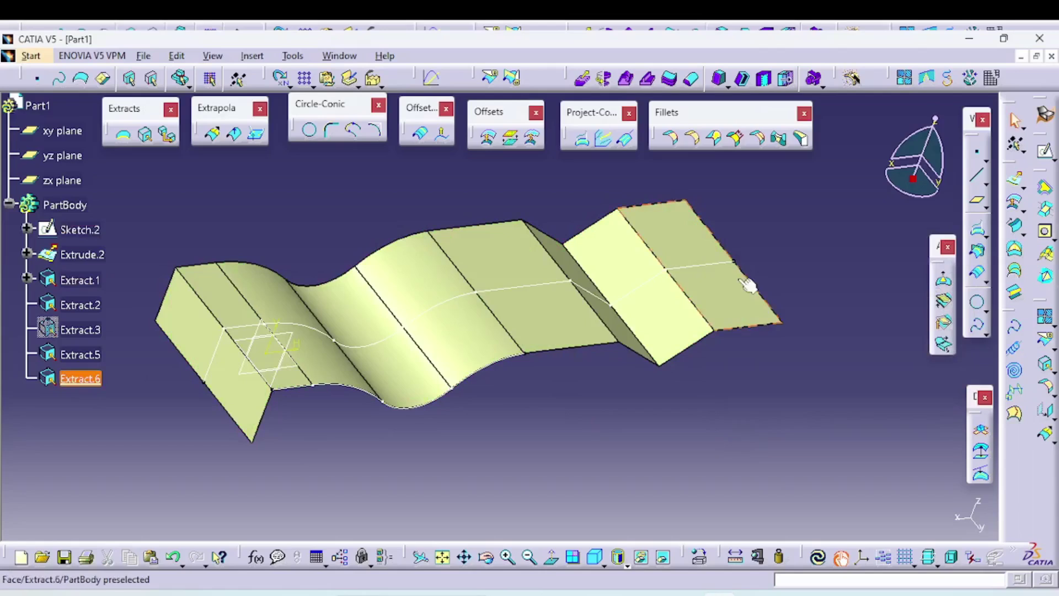
left_click(677, 308)
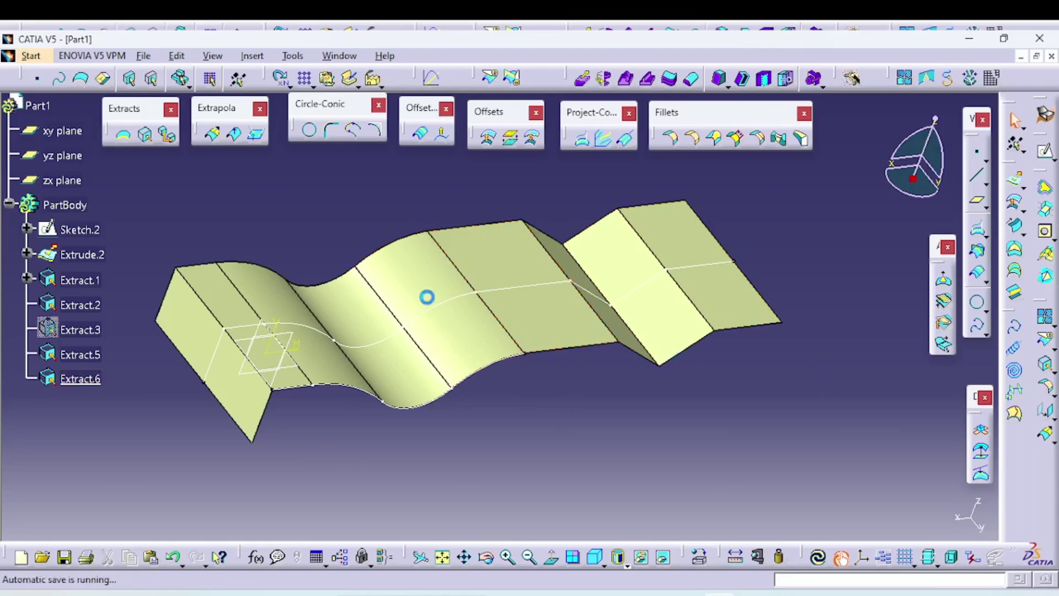
Delete the Extract.6 surface.
right_click(78, 384)
left_click(100, 281)
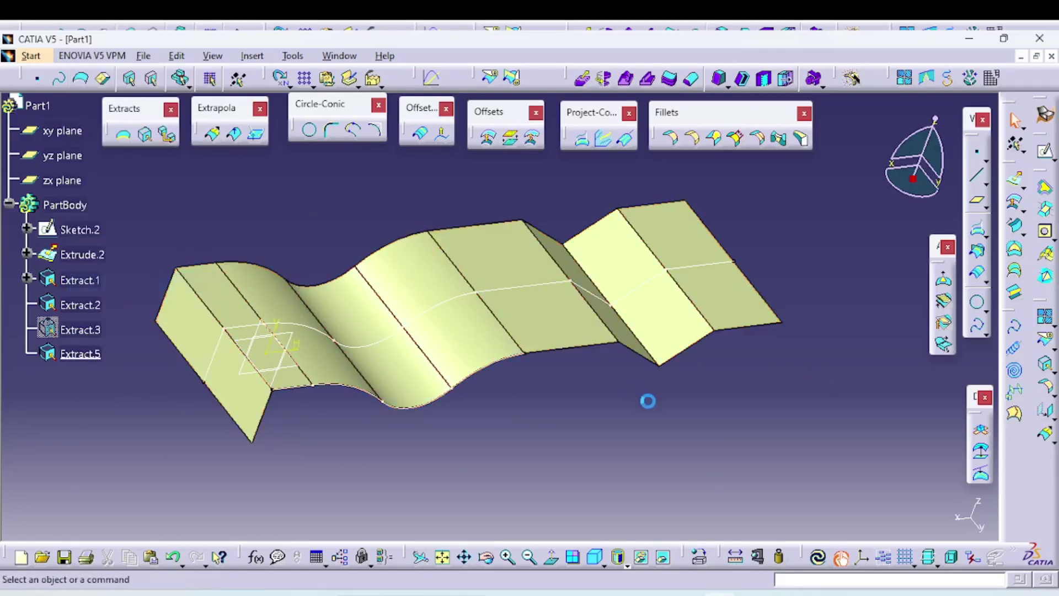
Set up an Extract on the wavy surface's flat middle face with no propagation and Complementary mode enabled.
left_click(145, 134)
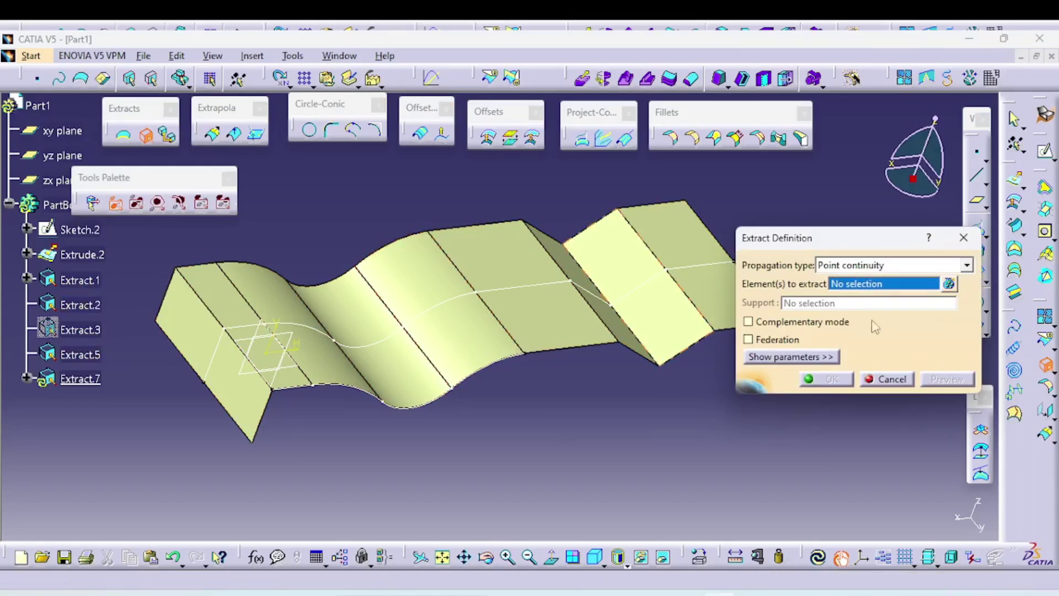
left_click(850, 265)
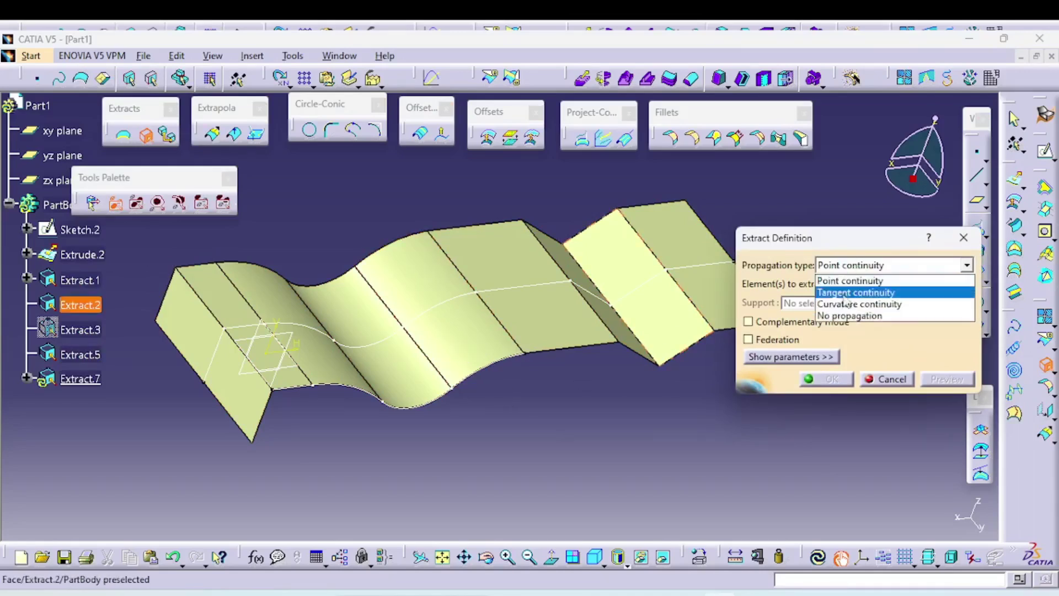
left_click(853, 315)
left_click(949, 283)
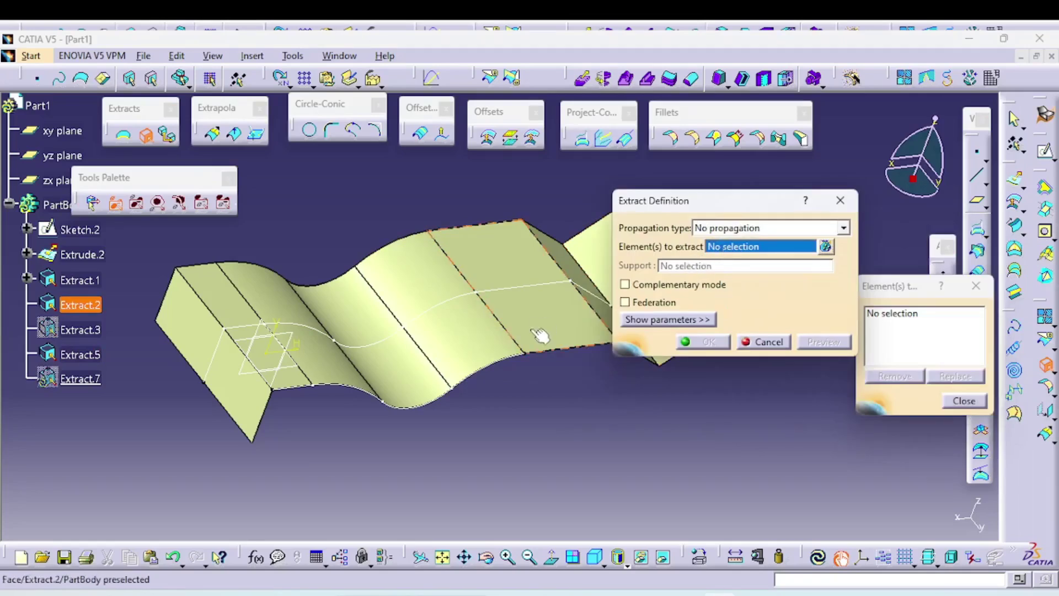
left_click(519, 350)
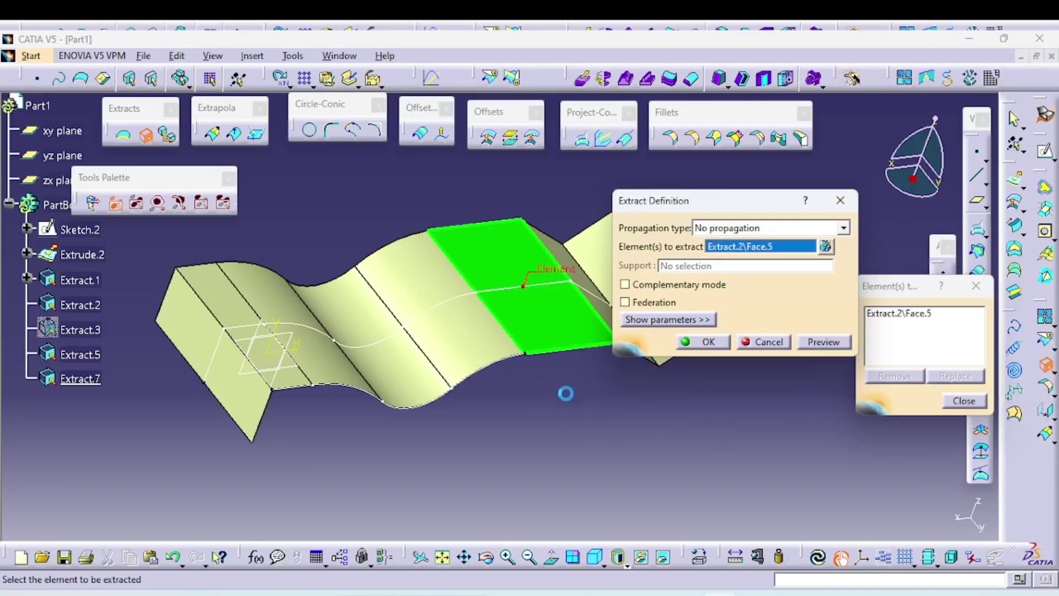
left_click(647, 288)
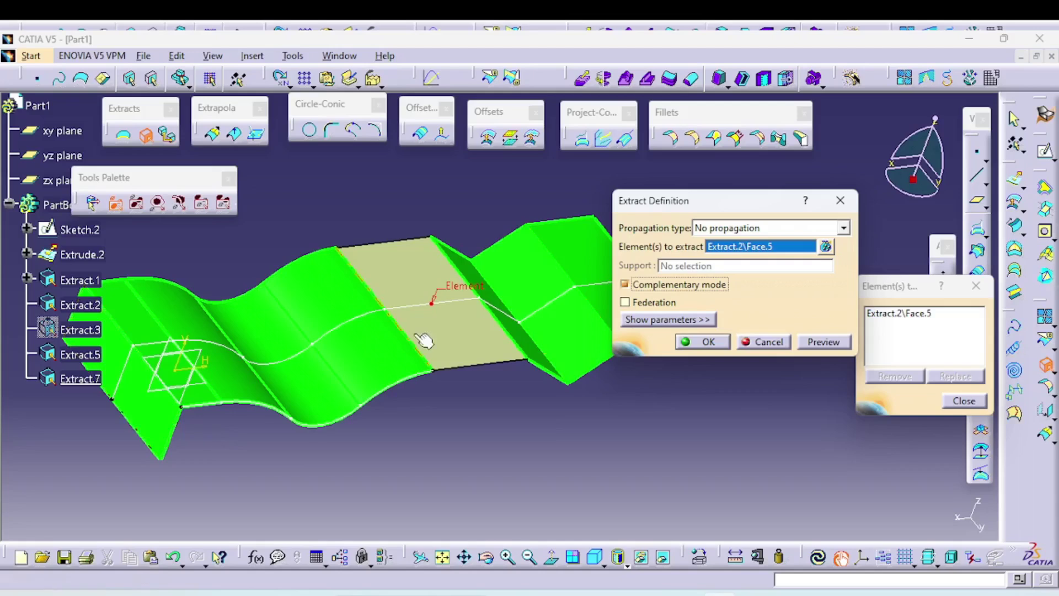
Create the complementary extract, keeping all the unconnected sub-elements.
left_click(710, 343)
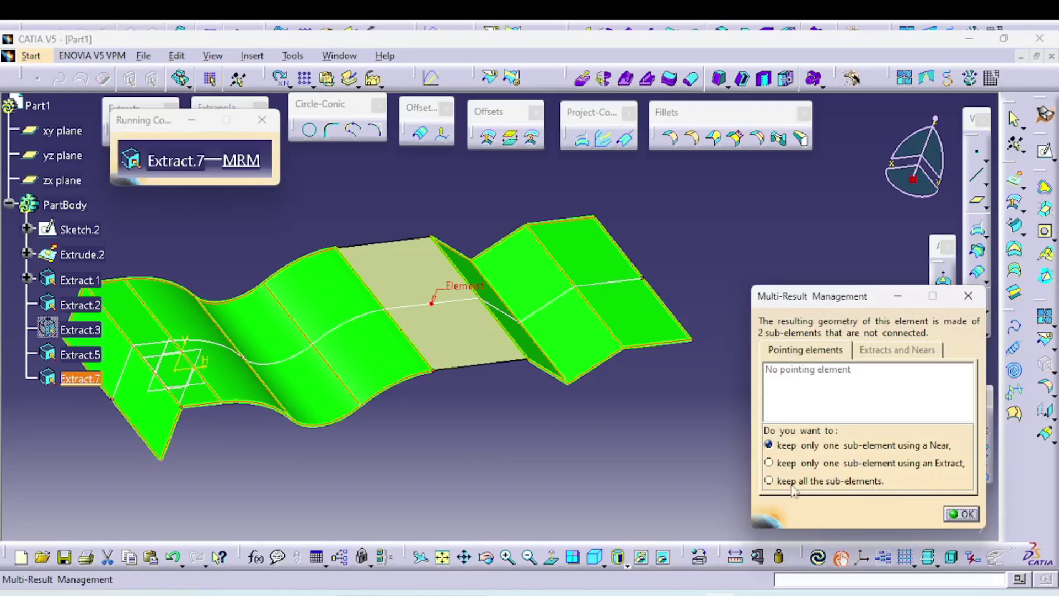
left_click_drag(822, 298, 801, 192)
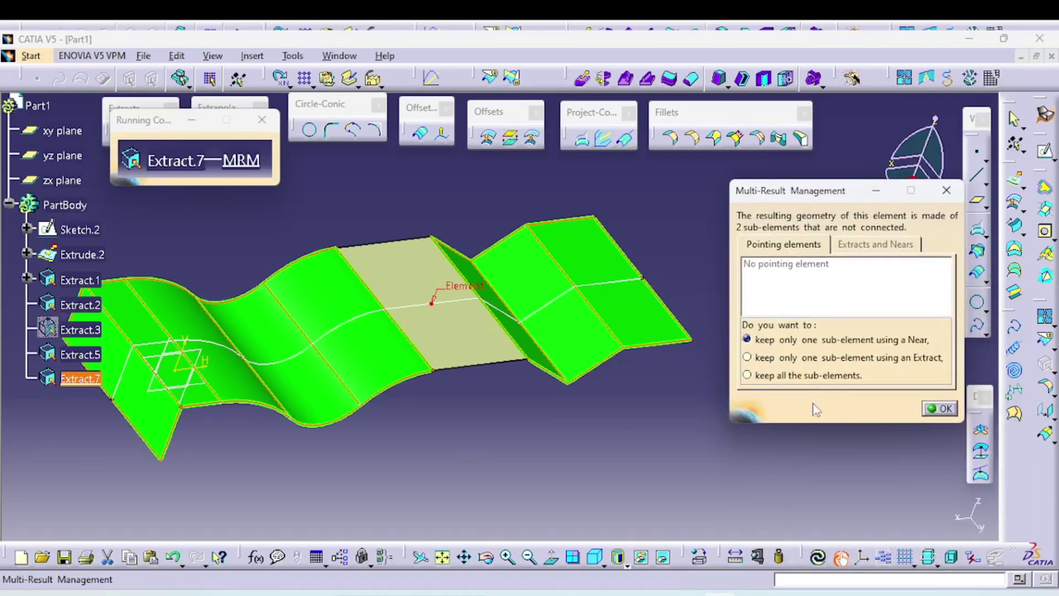
left_click(772, 376)
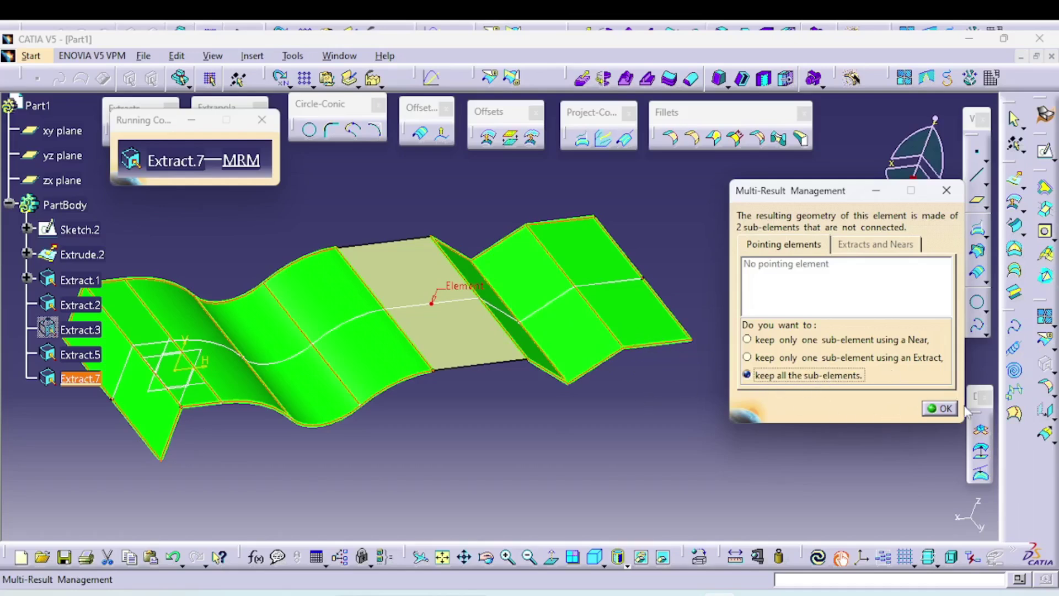
left_click(940, 408)
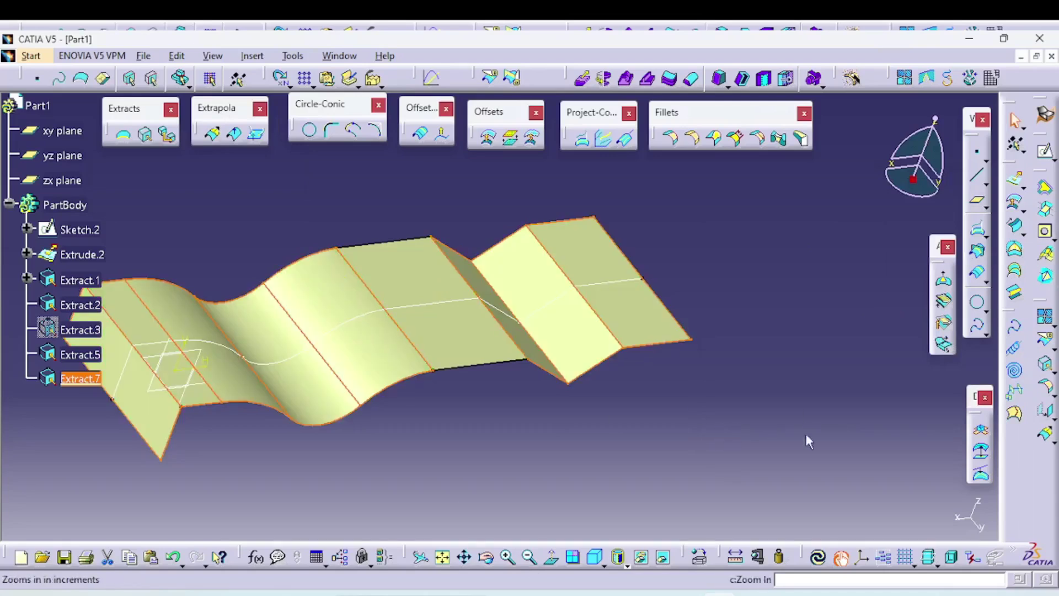
Translate Extract.7 by 160 mm along the vertical direction of Sketch.2, keep all the sub-elements, and update the part.
left_click(1047, 412)
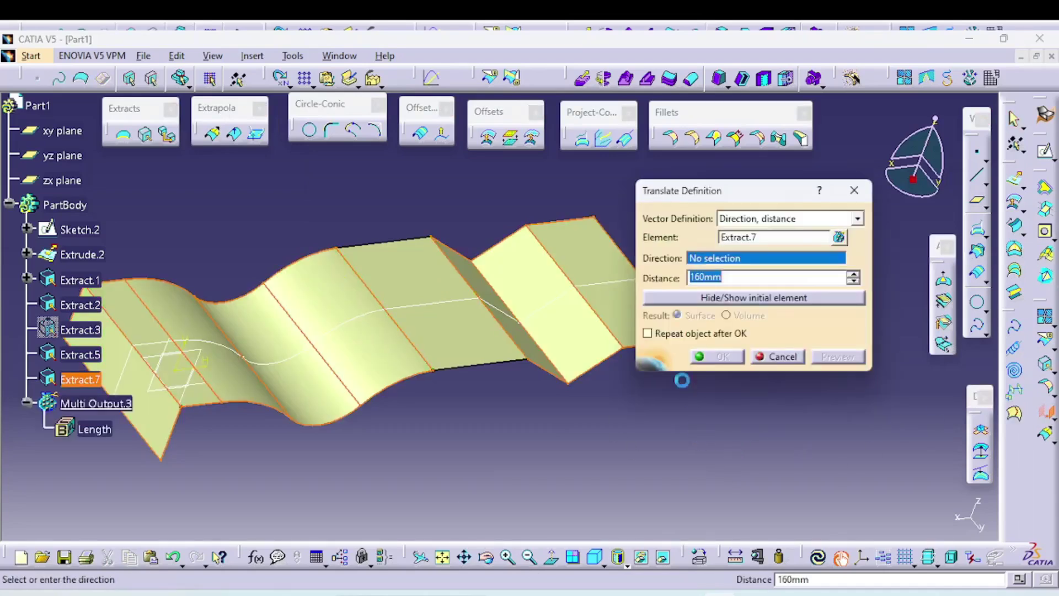
middle_click_drag(640, 434, 767, 435)
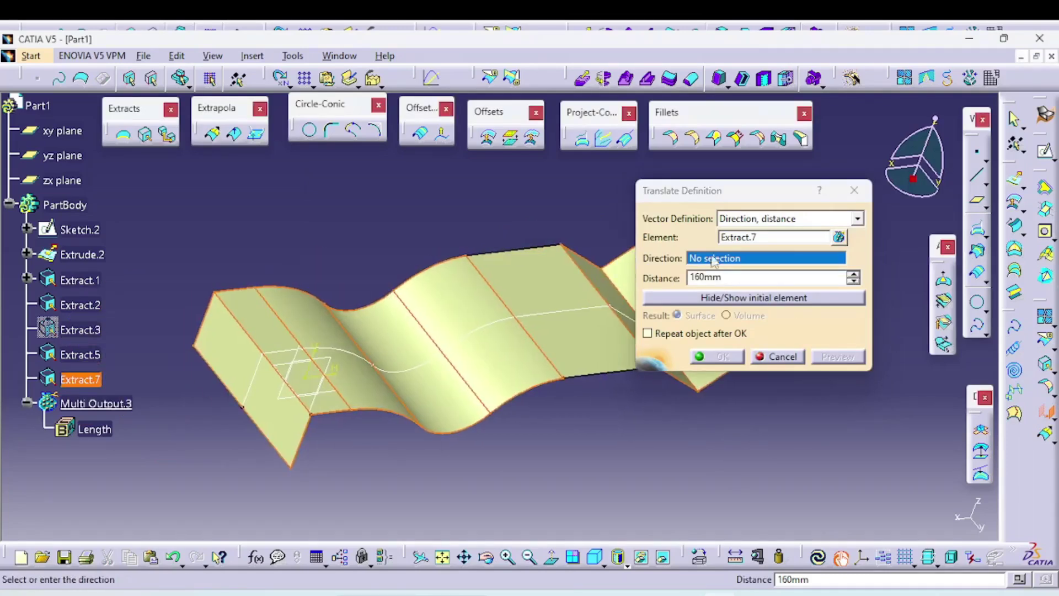
left_click(313, 354)
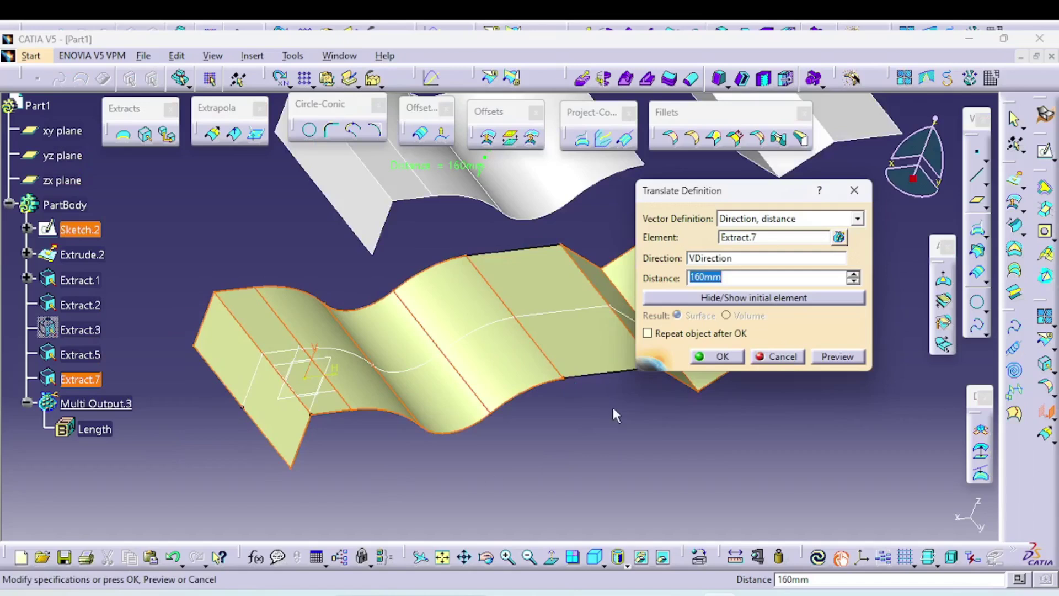
middle_click_drag(579, 387, 546, 468)
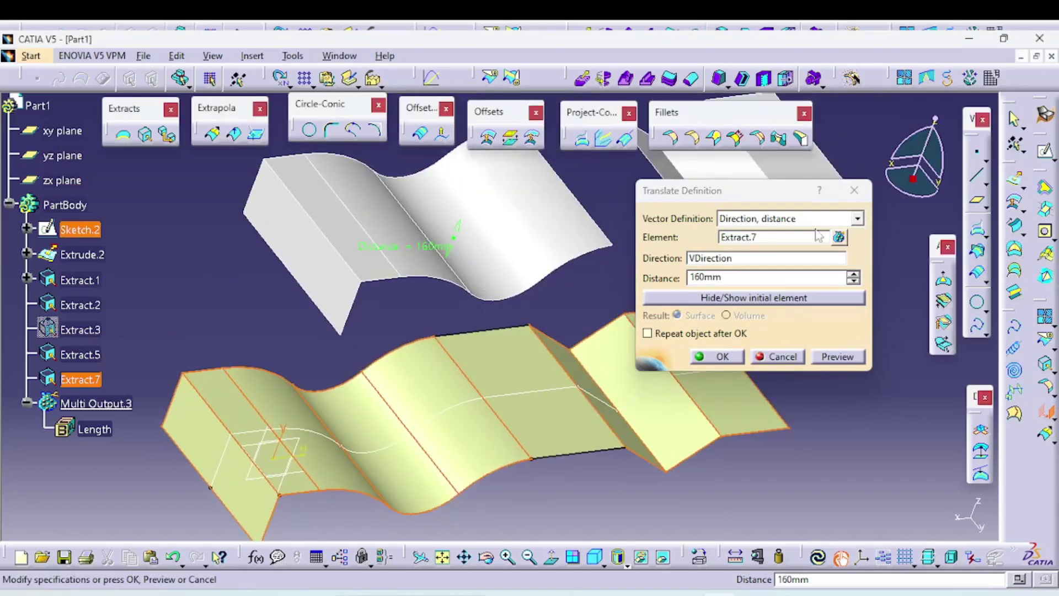
left_click(720, 356)
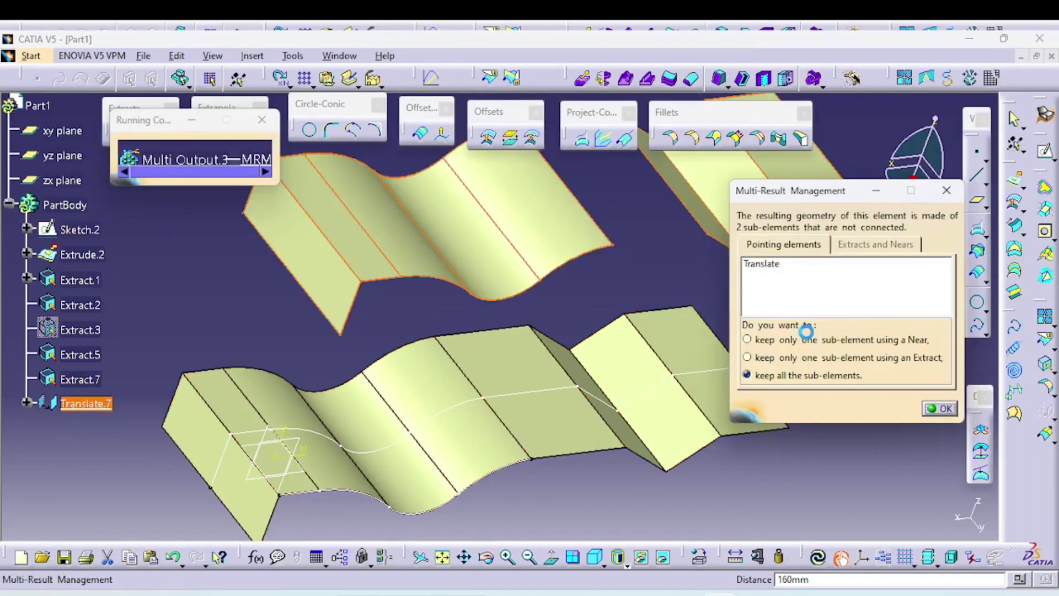
left_click(945, 409)
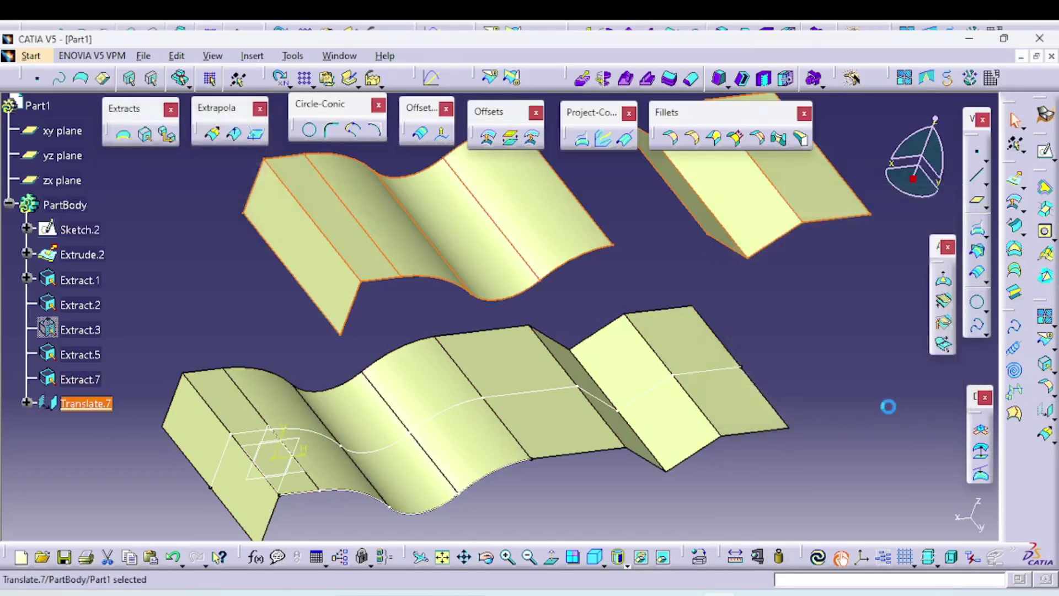
middle_click_drag(829, 367, 590, 418)
left_click(818, 557)
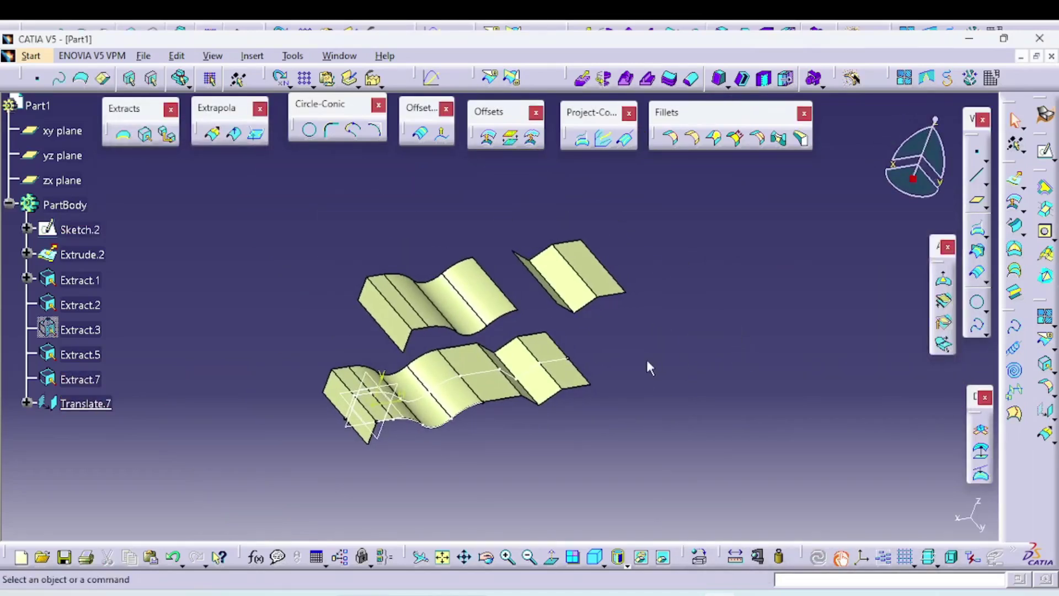